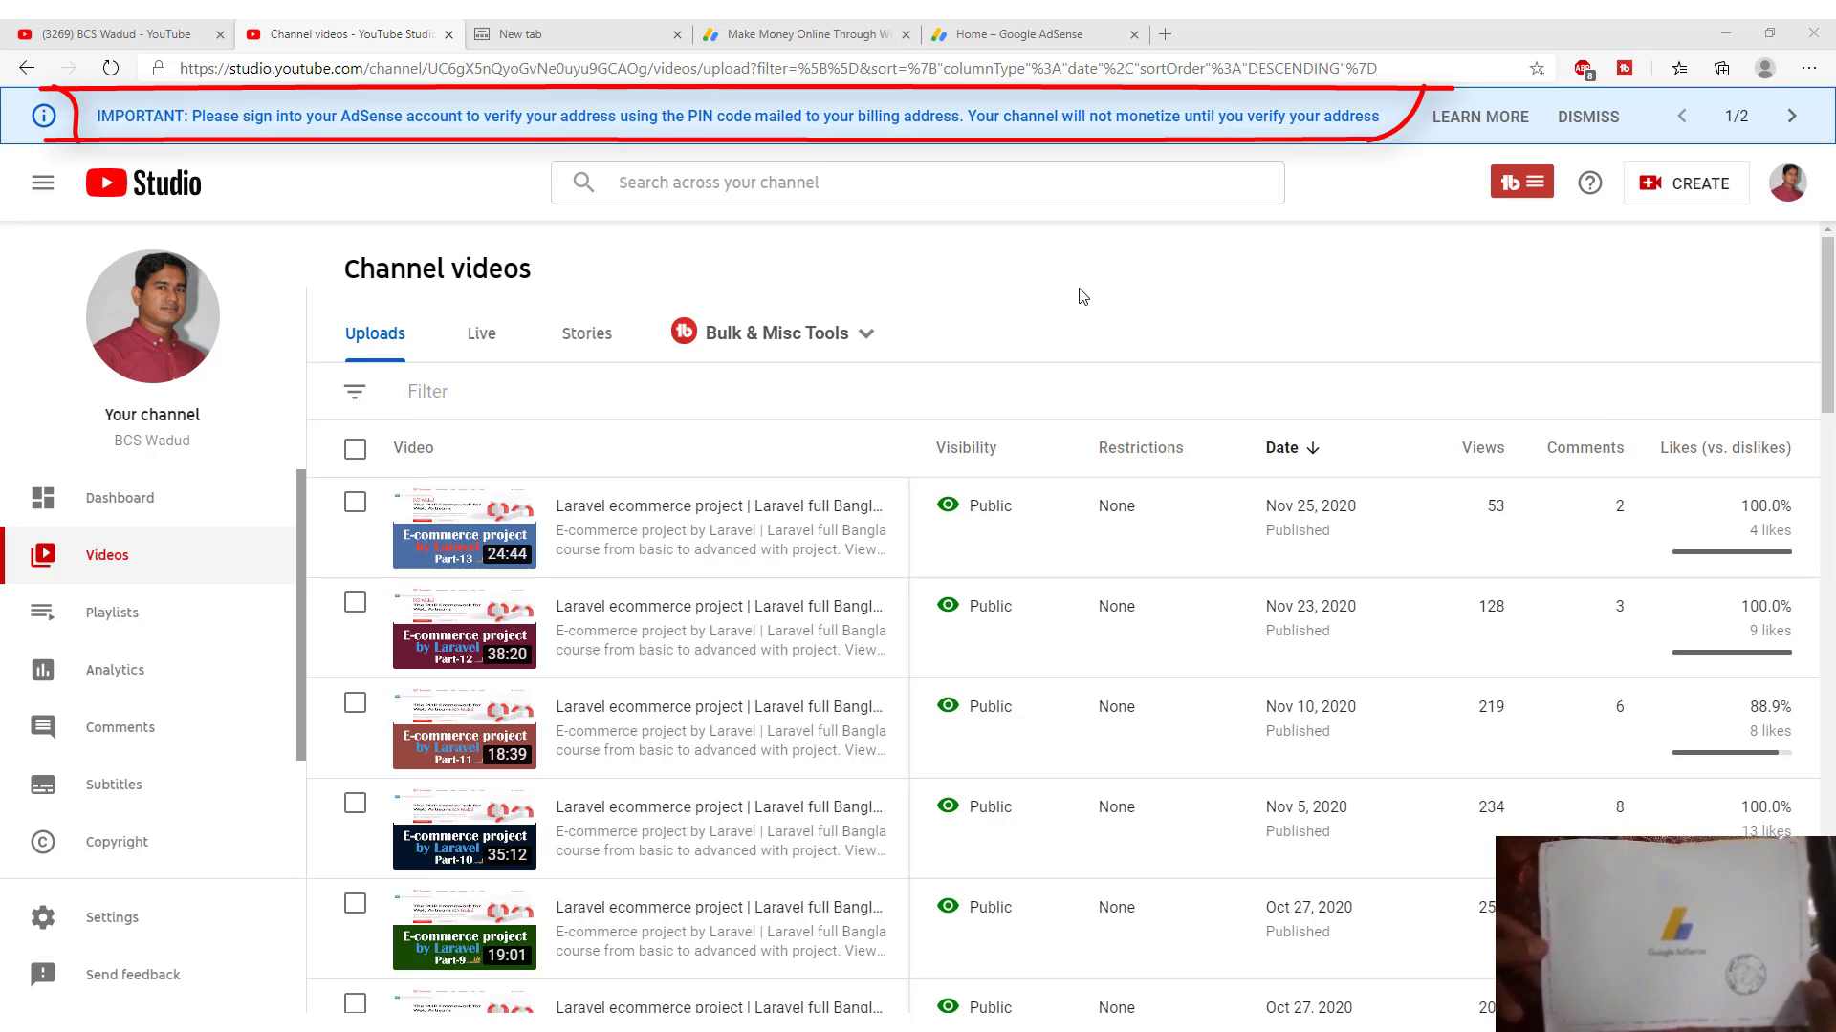
- Close the two leftover AdSense pages and search the web for "google adsense" from the new tab
left_click(905, 33)
left_click(905, 33)
left_click(573, 34)
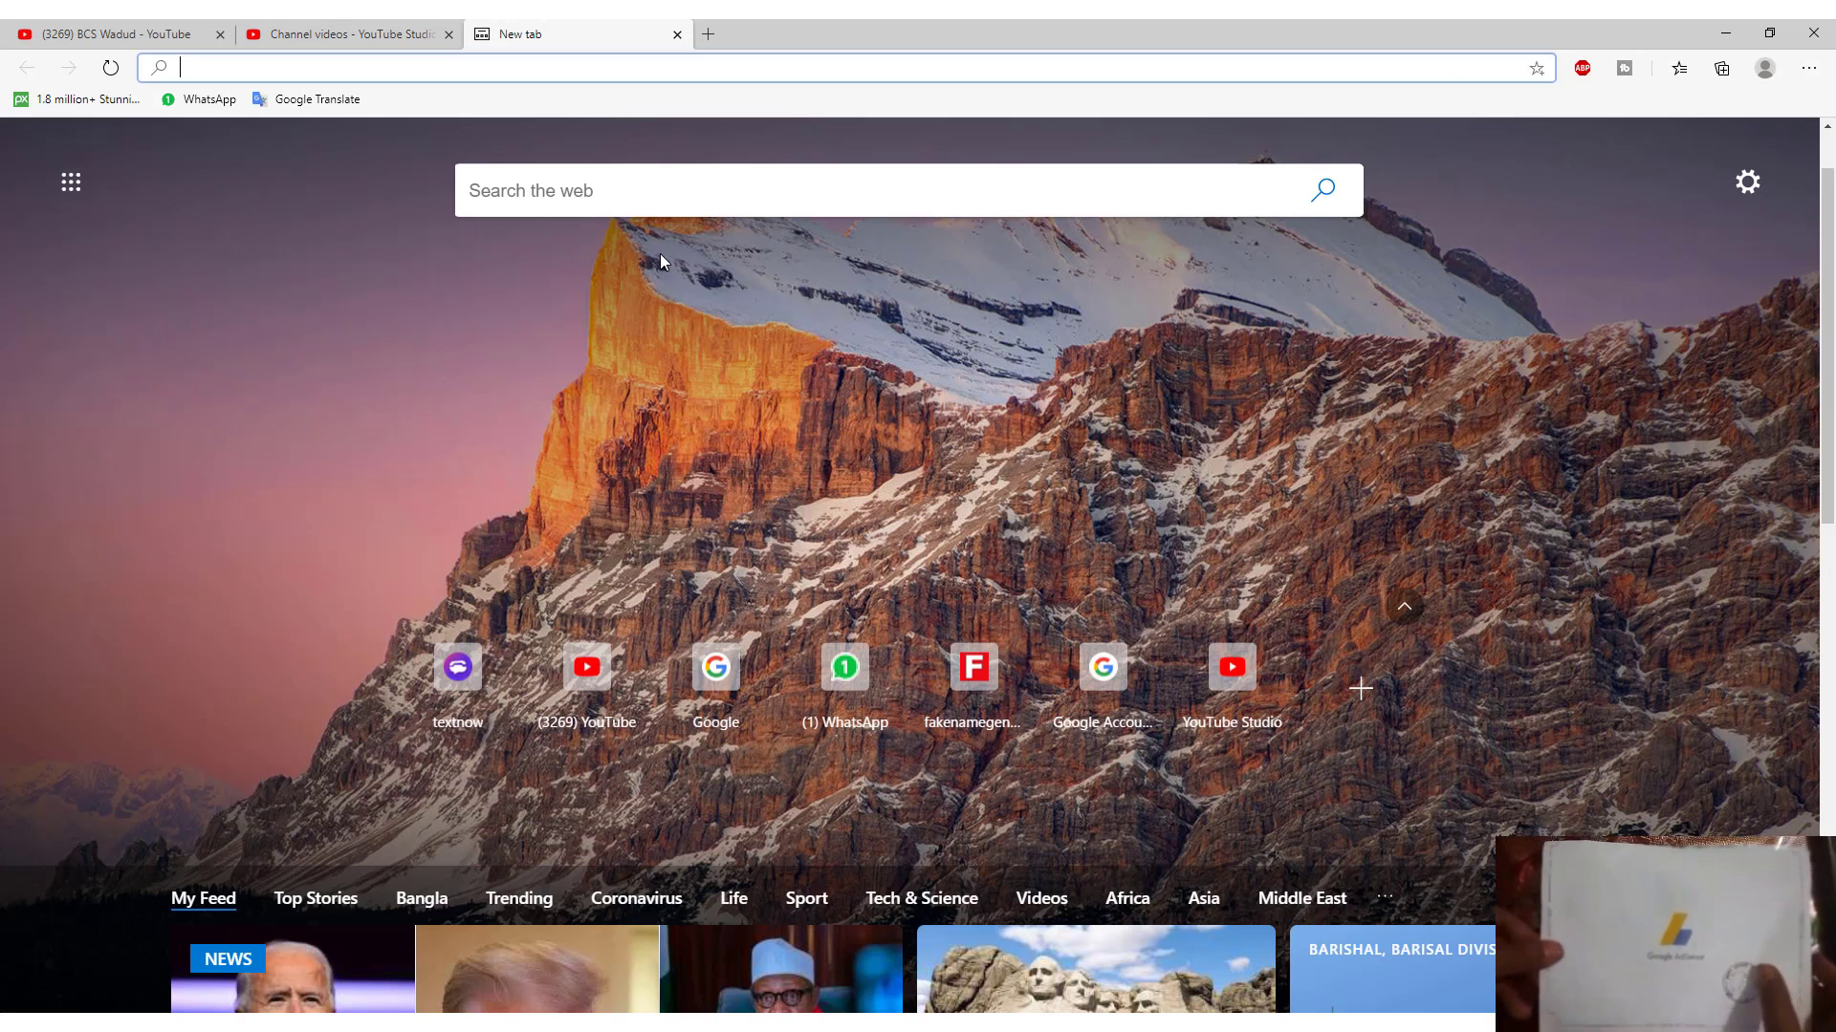
left_click(656, 191)
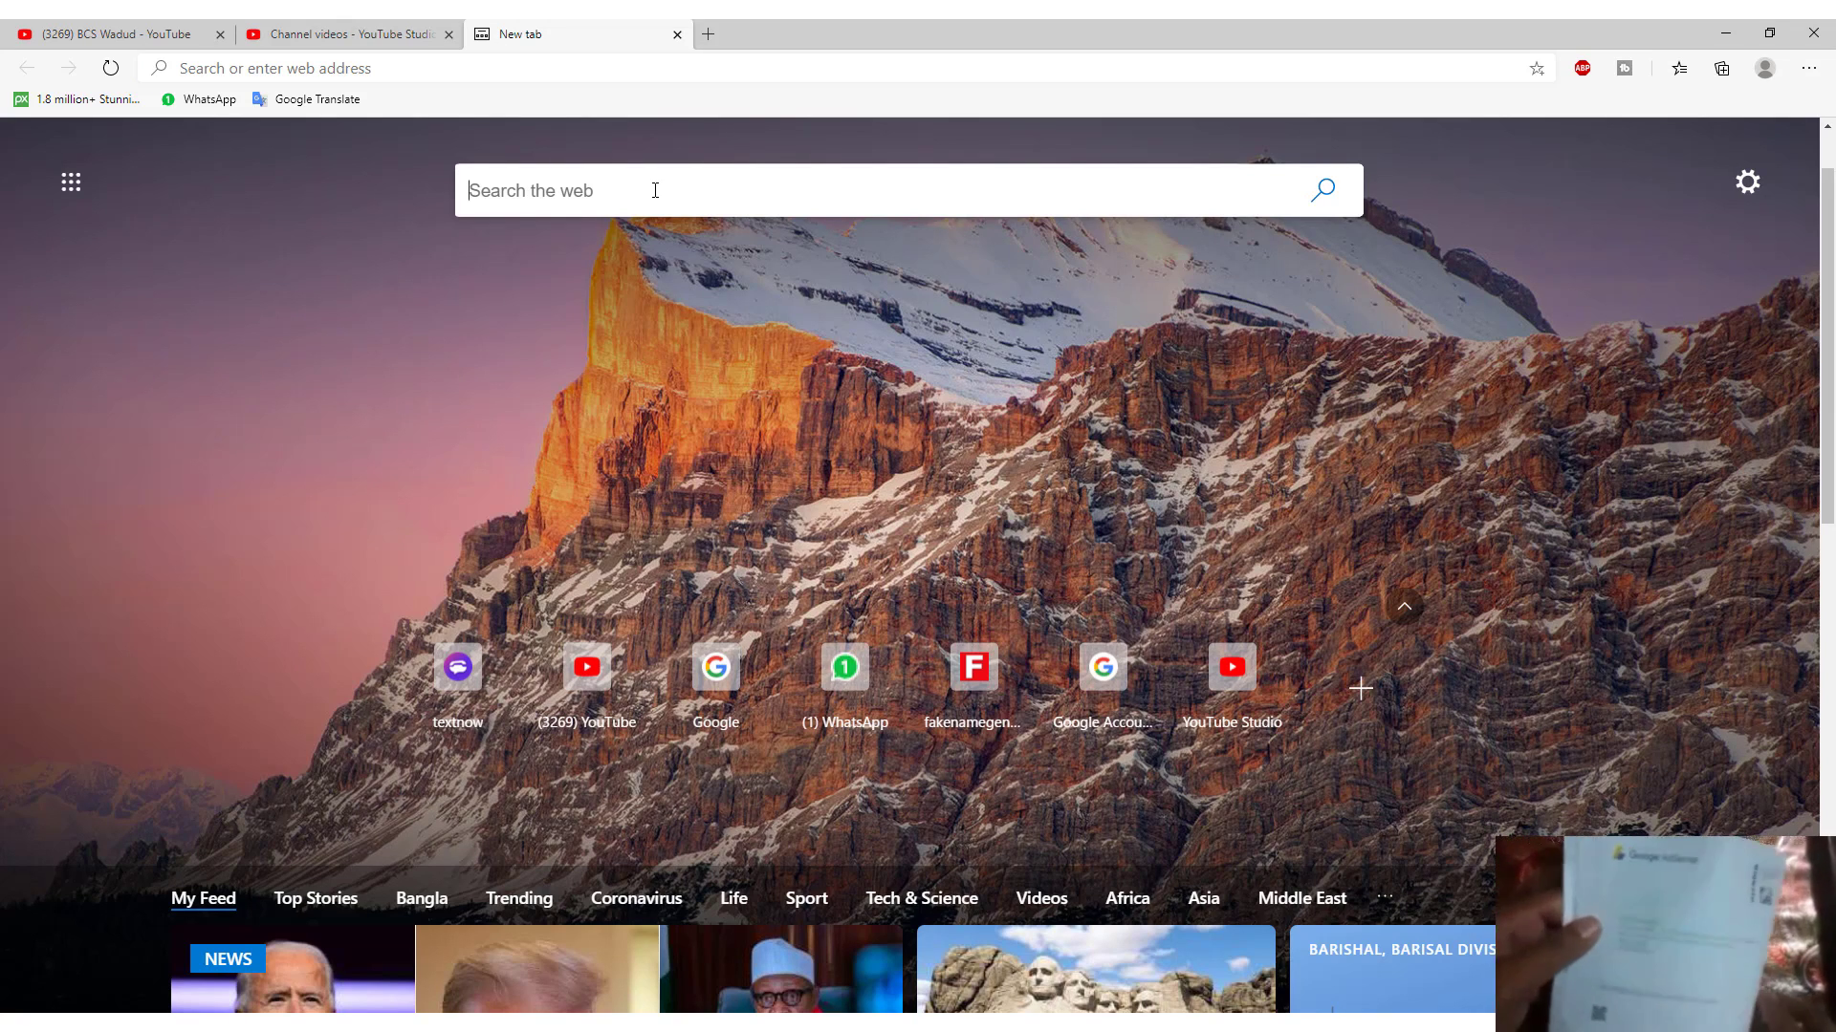
type("goo")
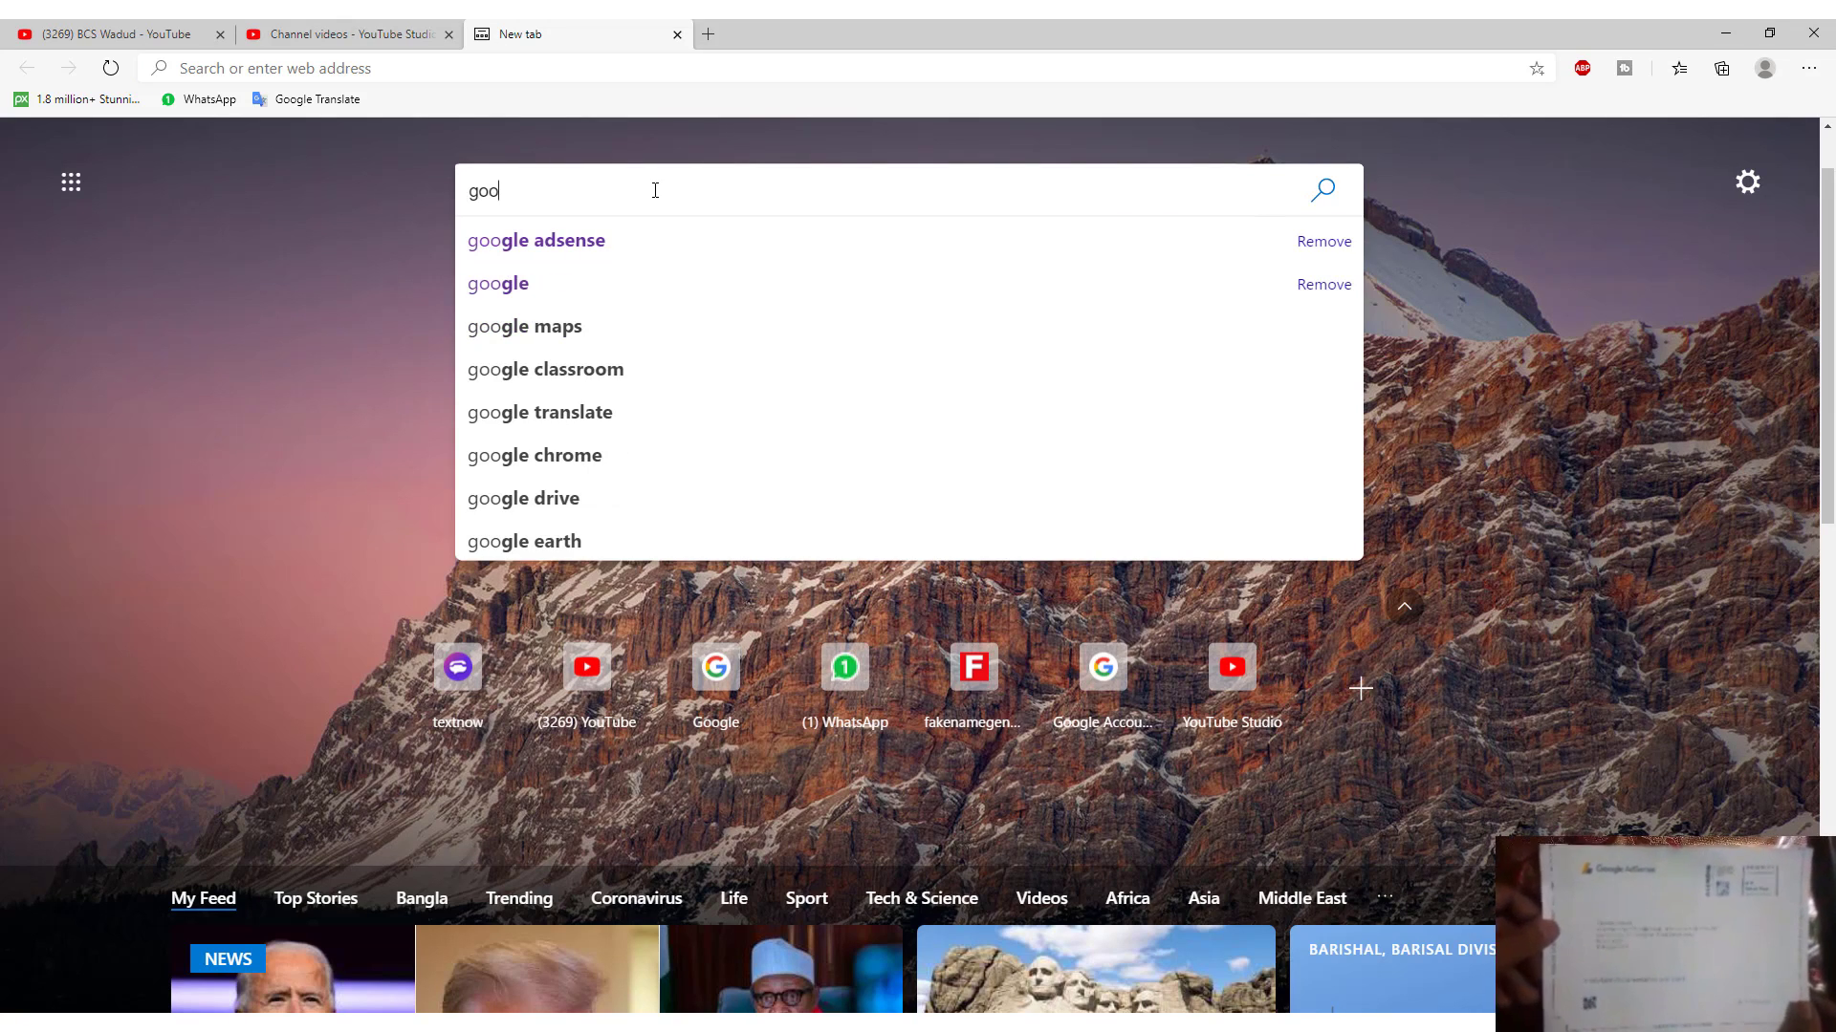
left_click(606, 243)
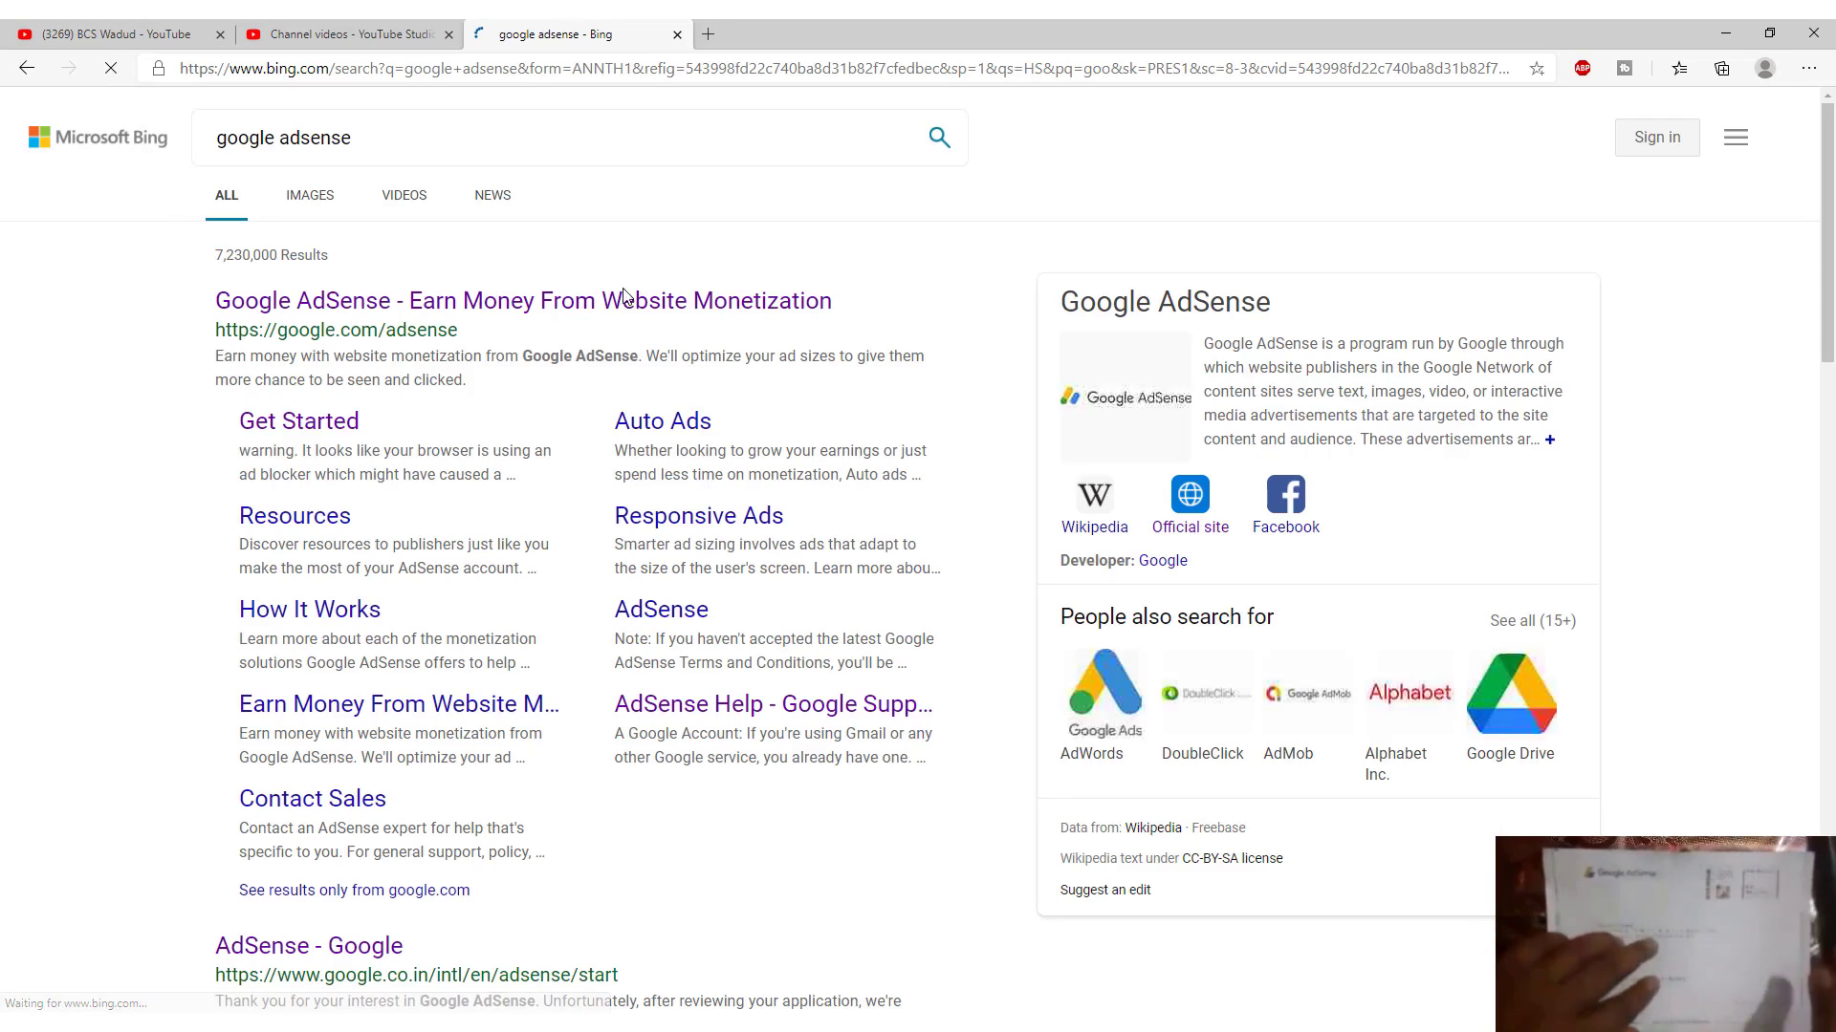
- Open the "AdSense - Google" search result and sign in to the AdSense account
scroll(287, 670, "down", 3)
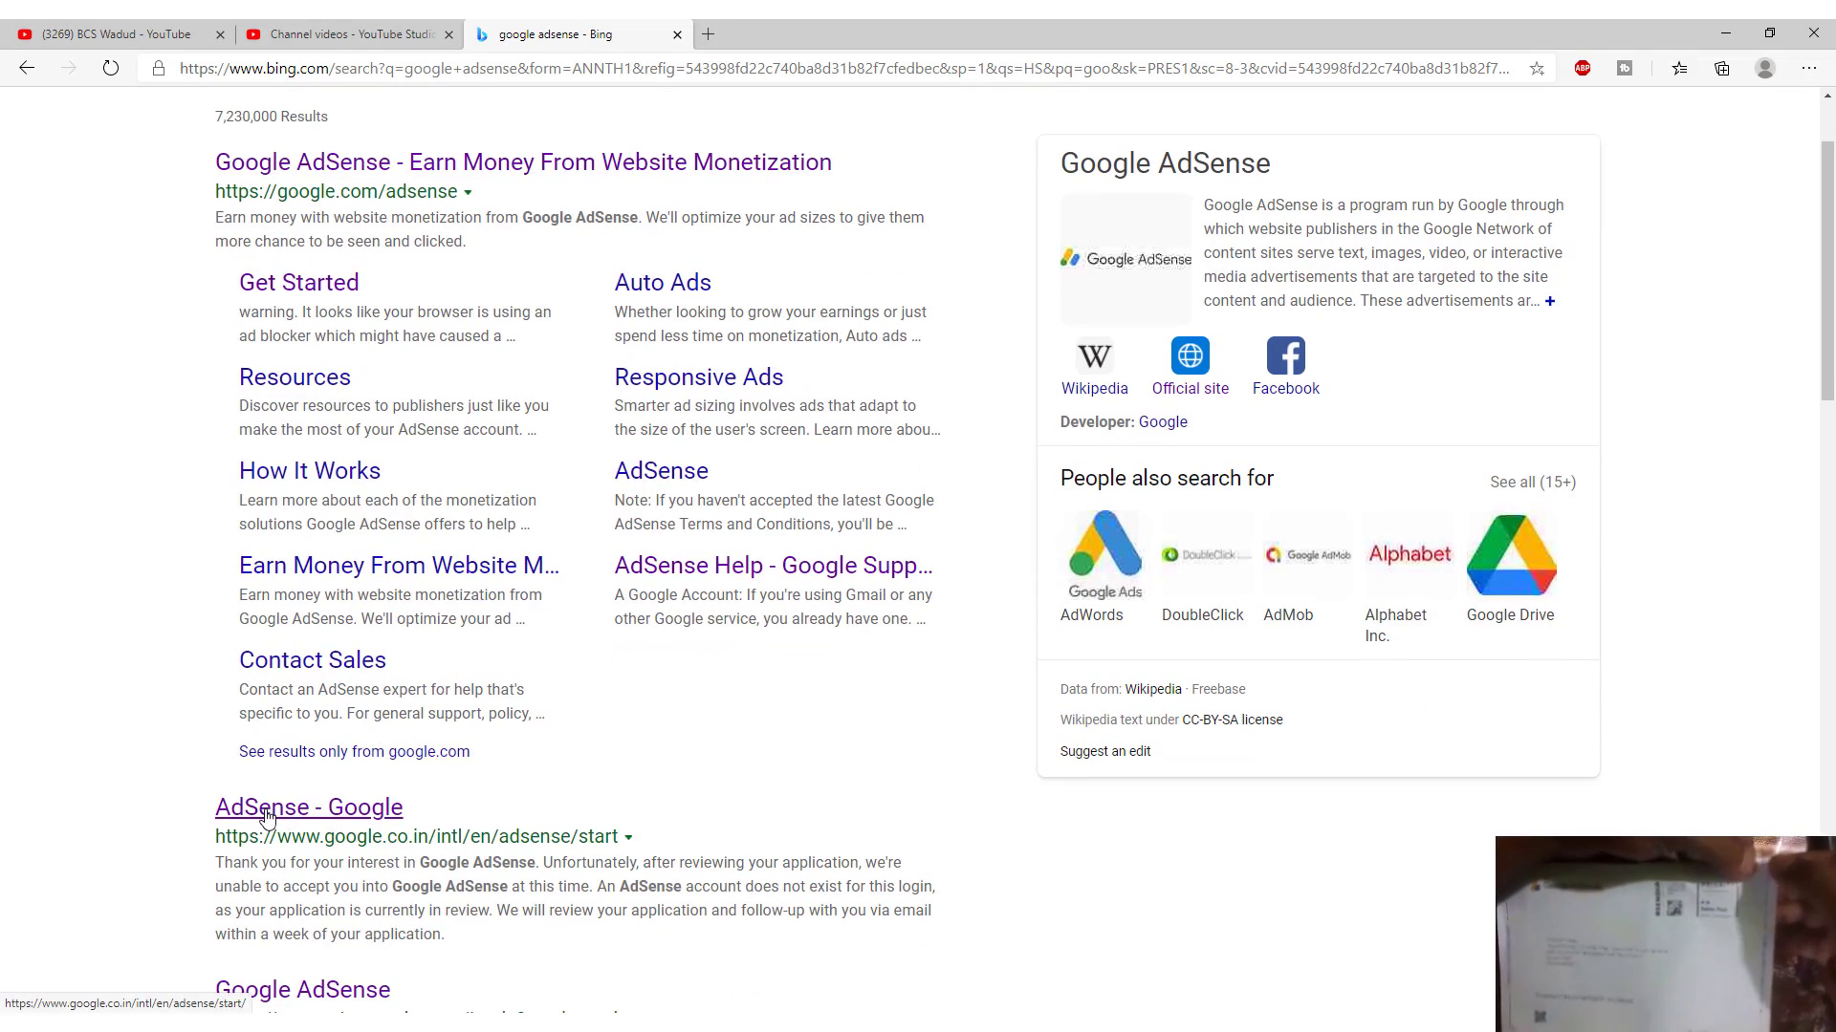
left_click(338, 812)
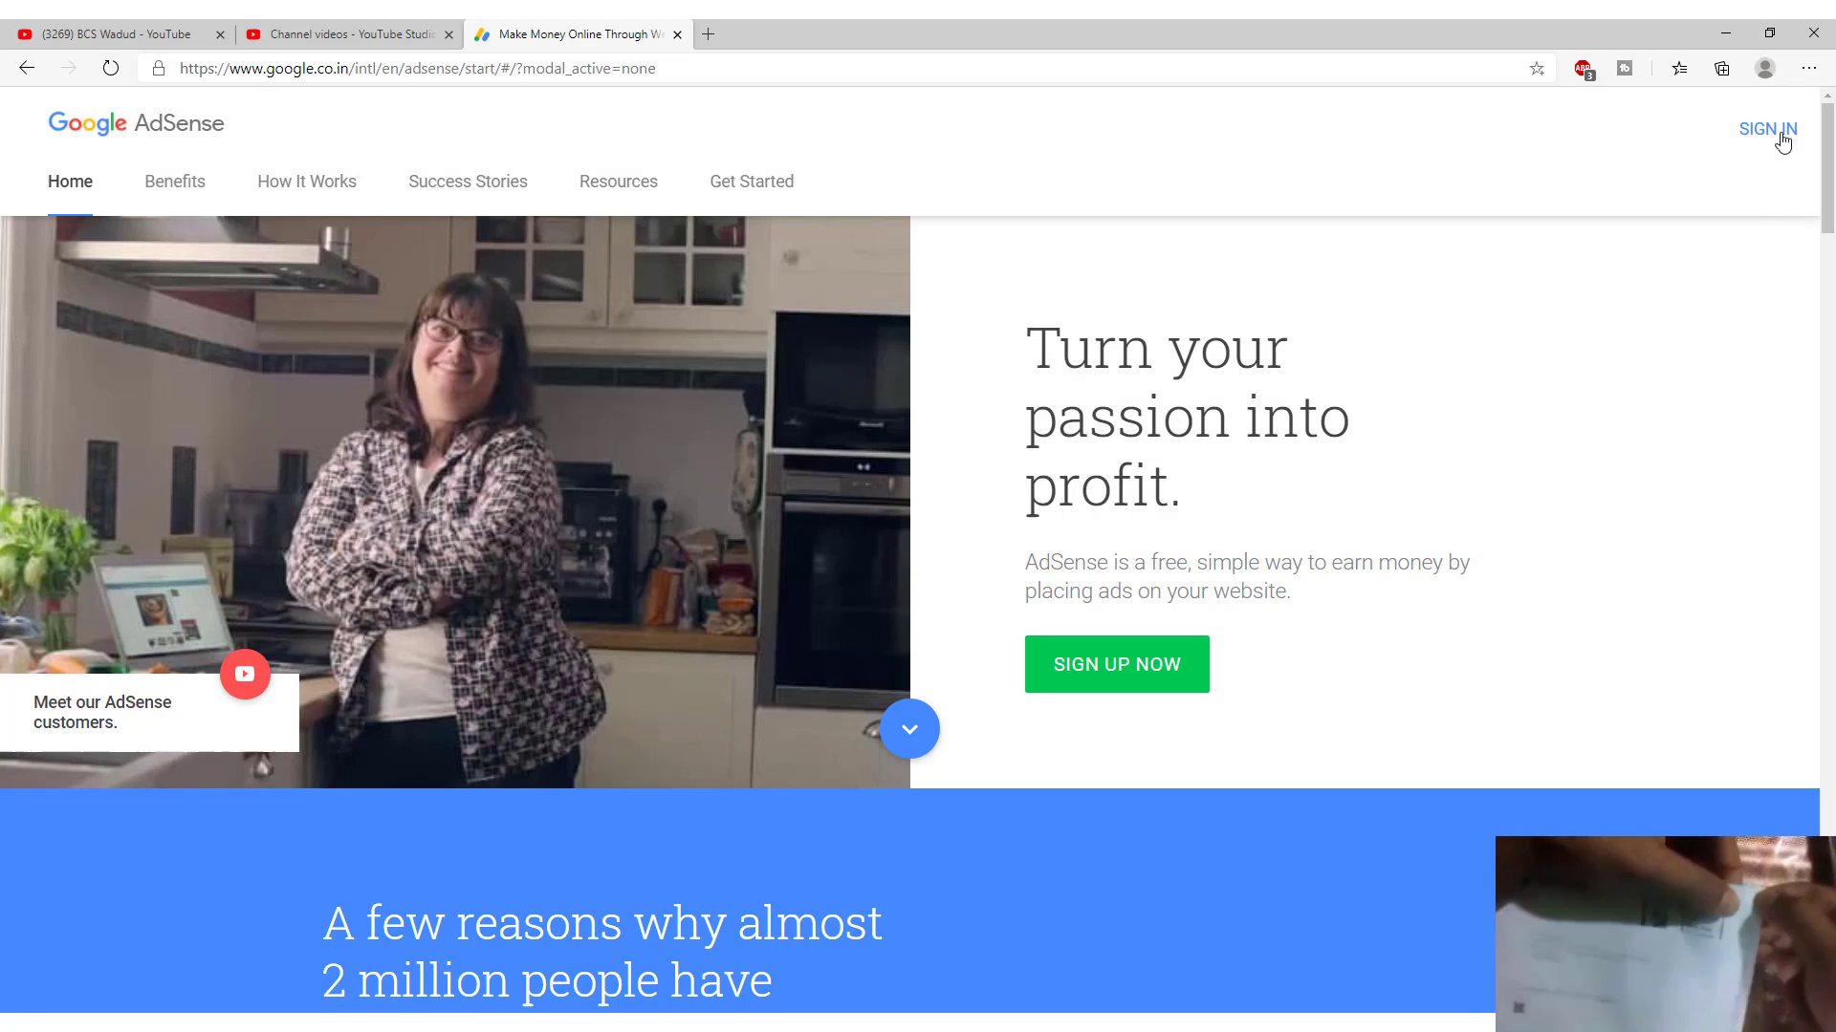
left_click(1780, 139)
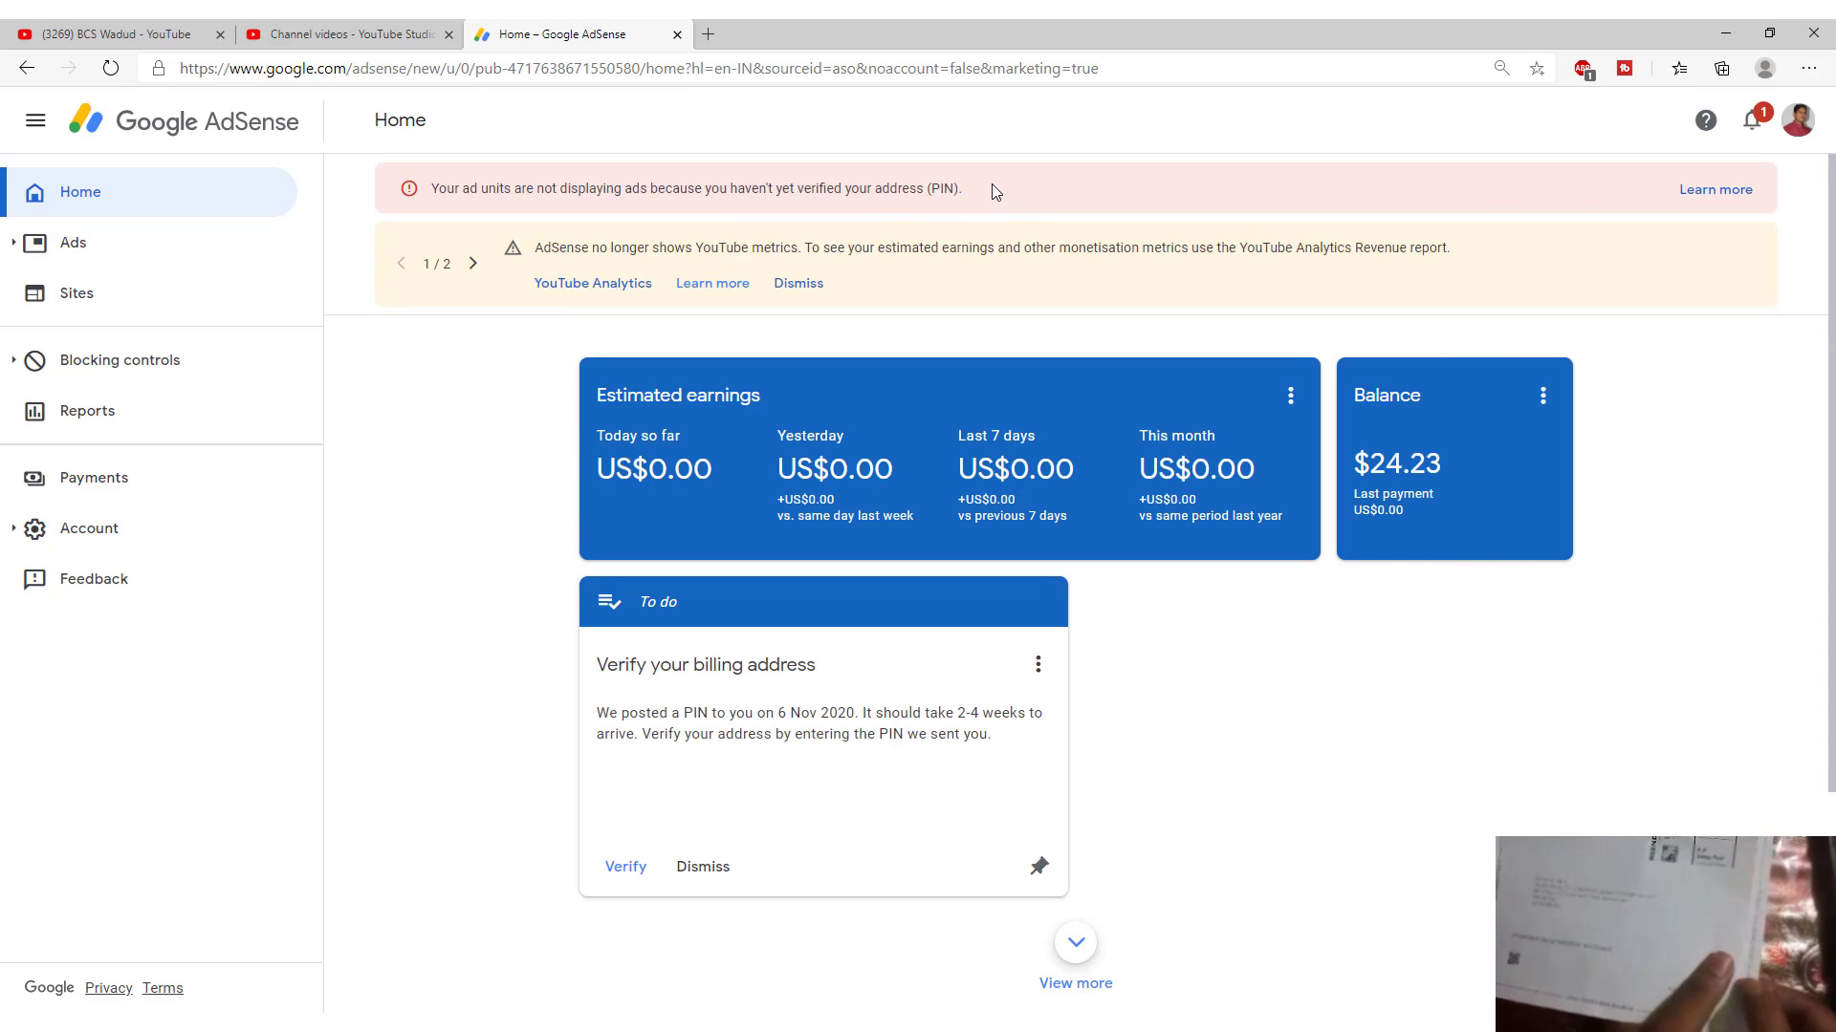
- Review the unverified-address warning on the AdSense home page and the related PIN notice in YouTube Studio
mouse_move(350, 153)
left_mouse_down()
mouse_move(352, 224)
mouse_move(1010, 148)
left_mouse_up()
left_click_drag(335, 148, 1026, 148)
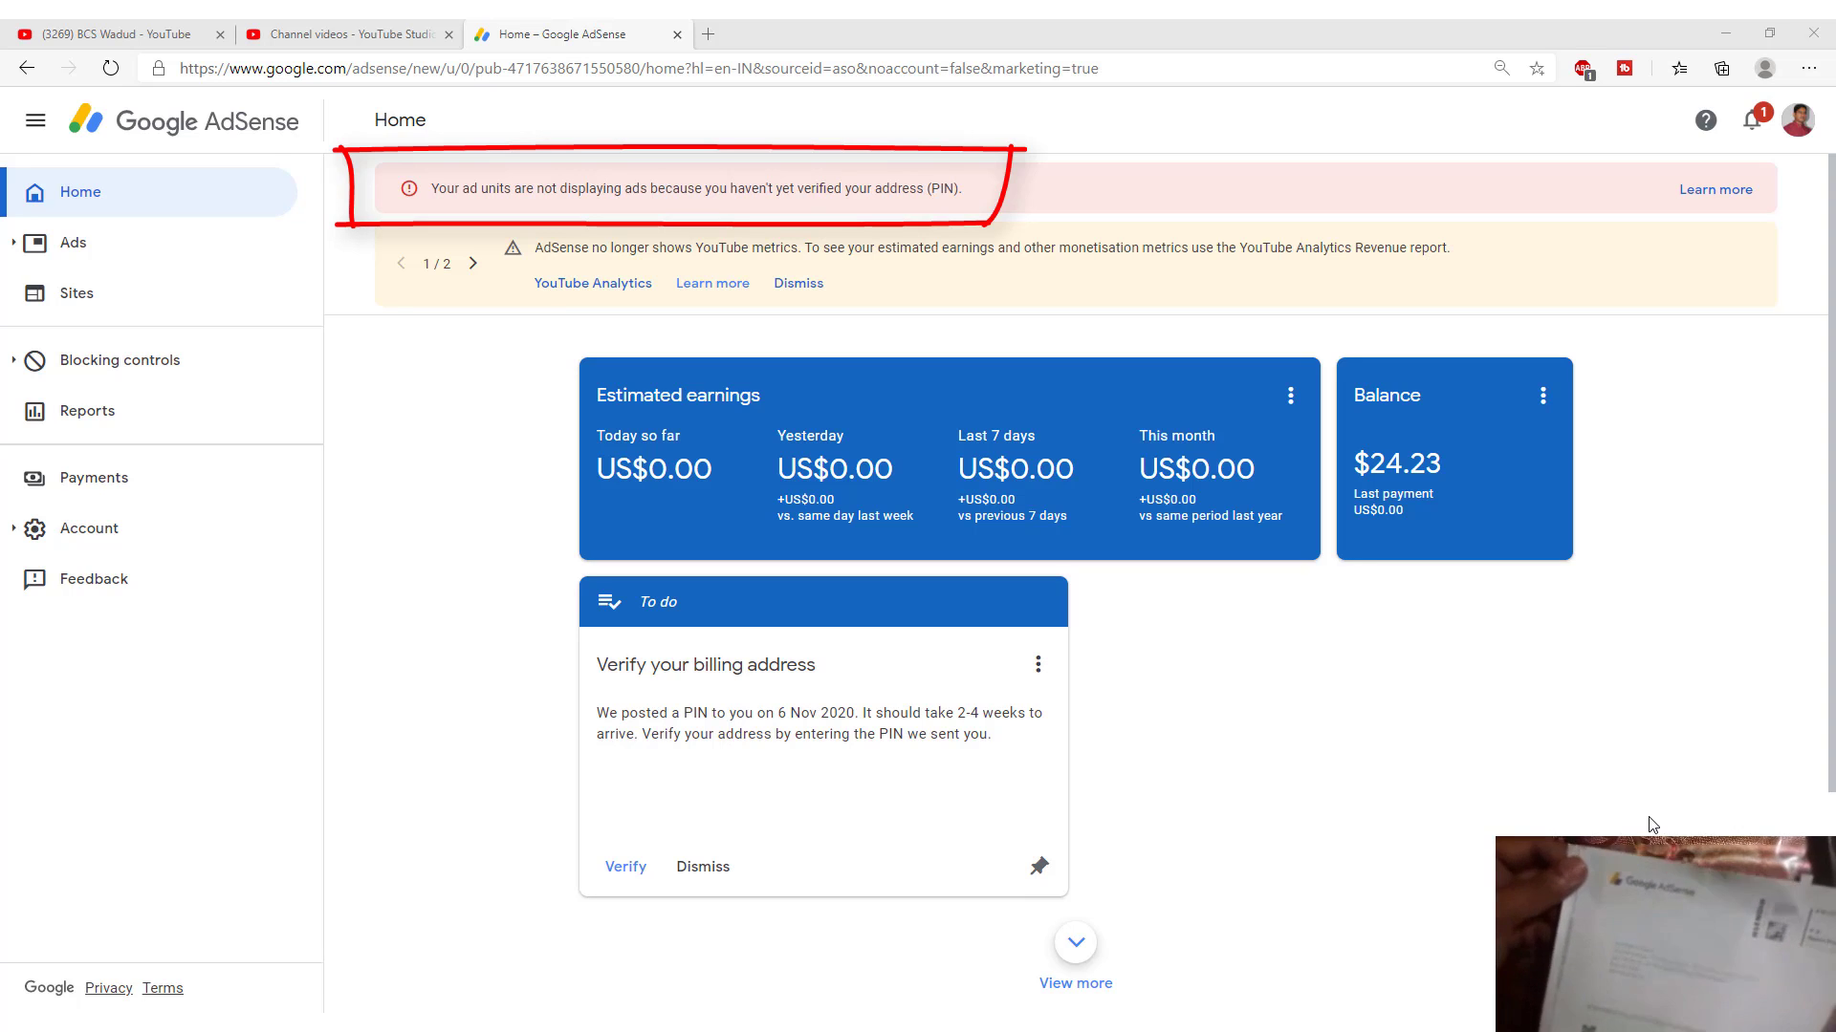
key("Escape")
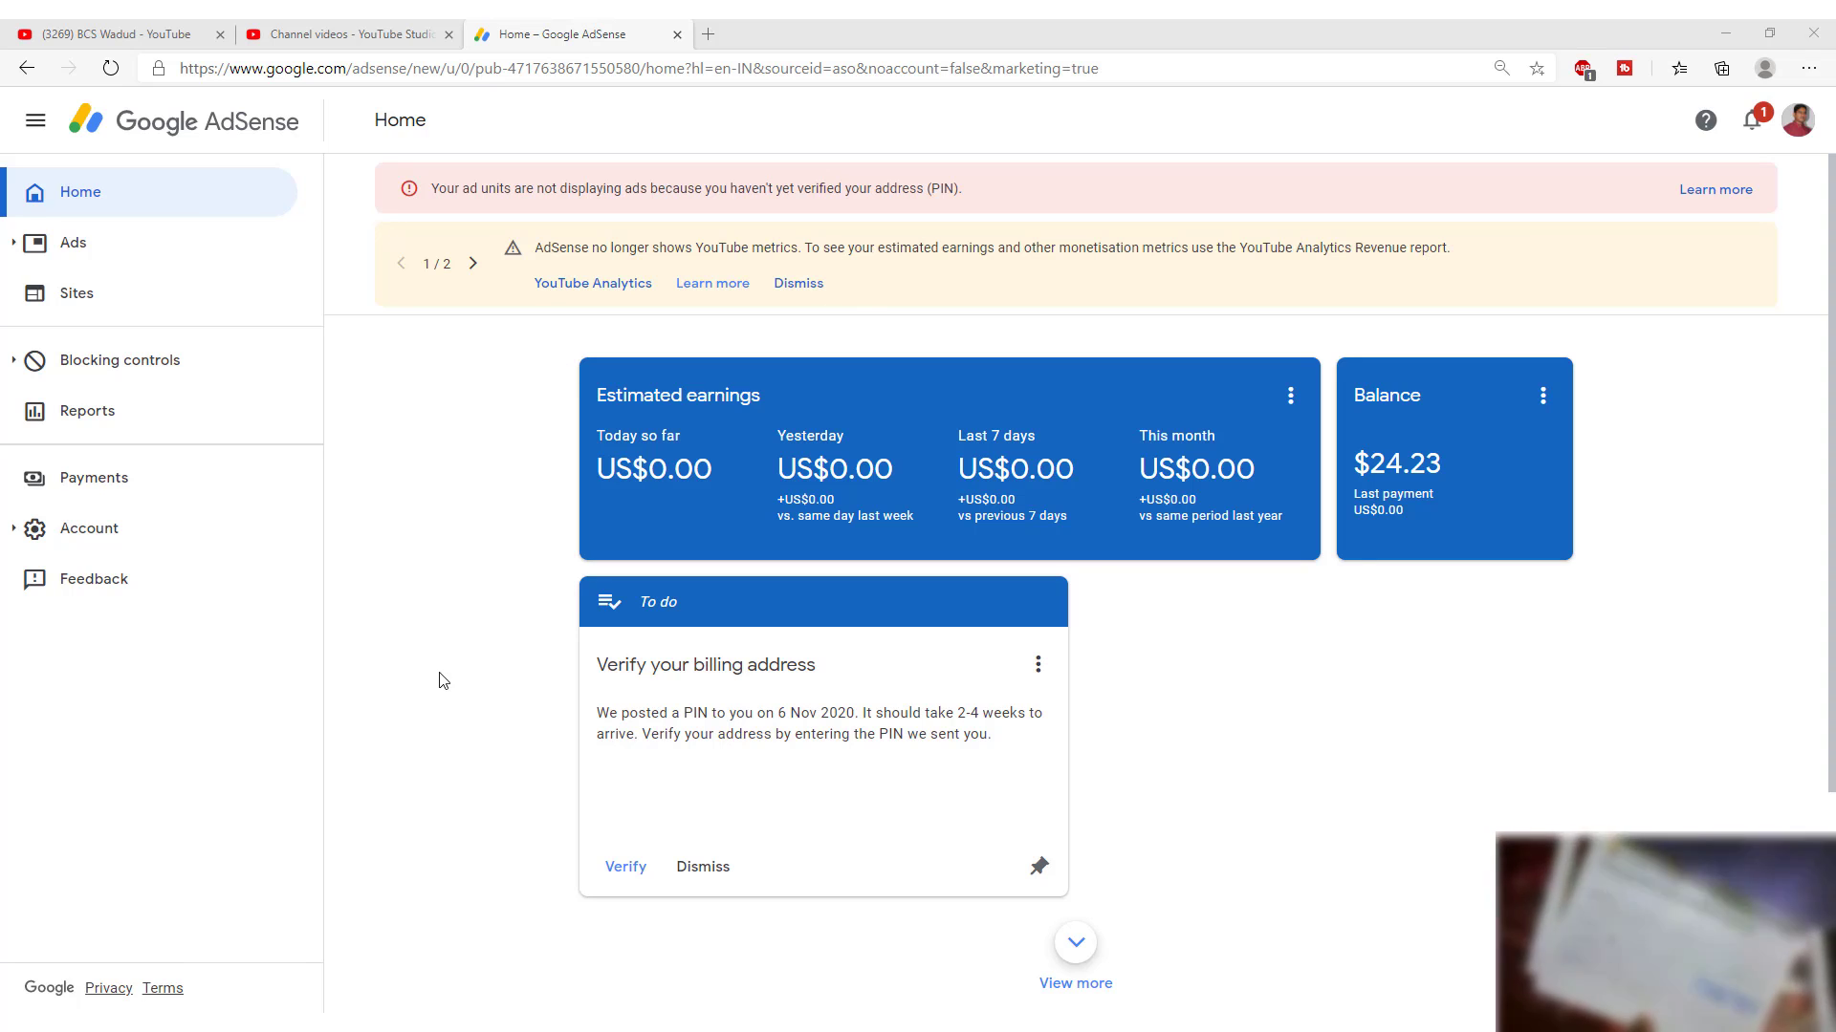
left_click(339, 34)
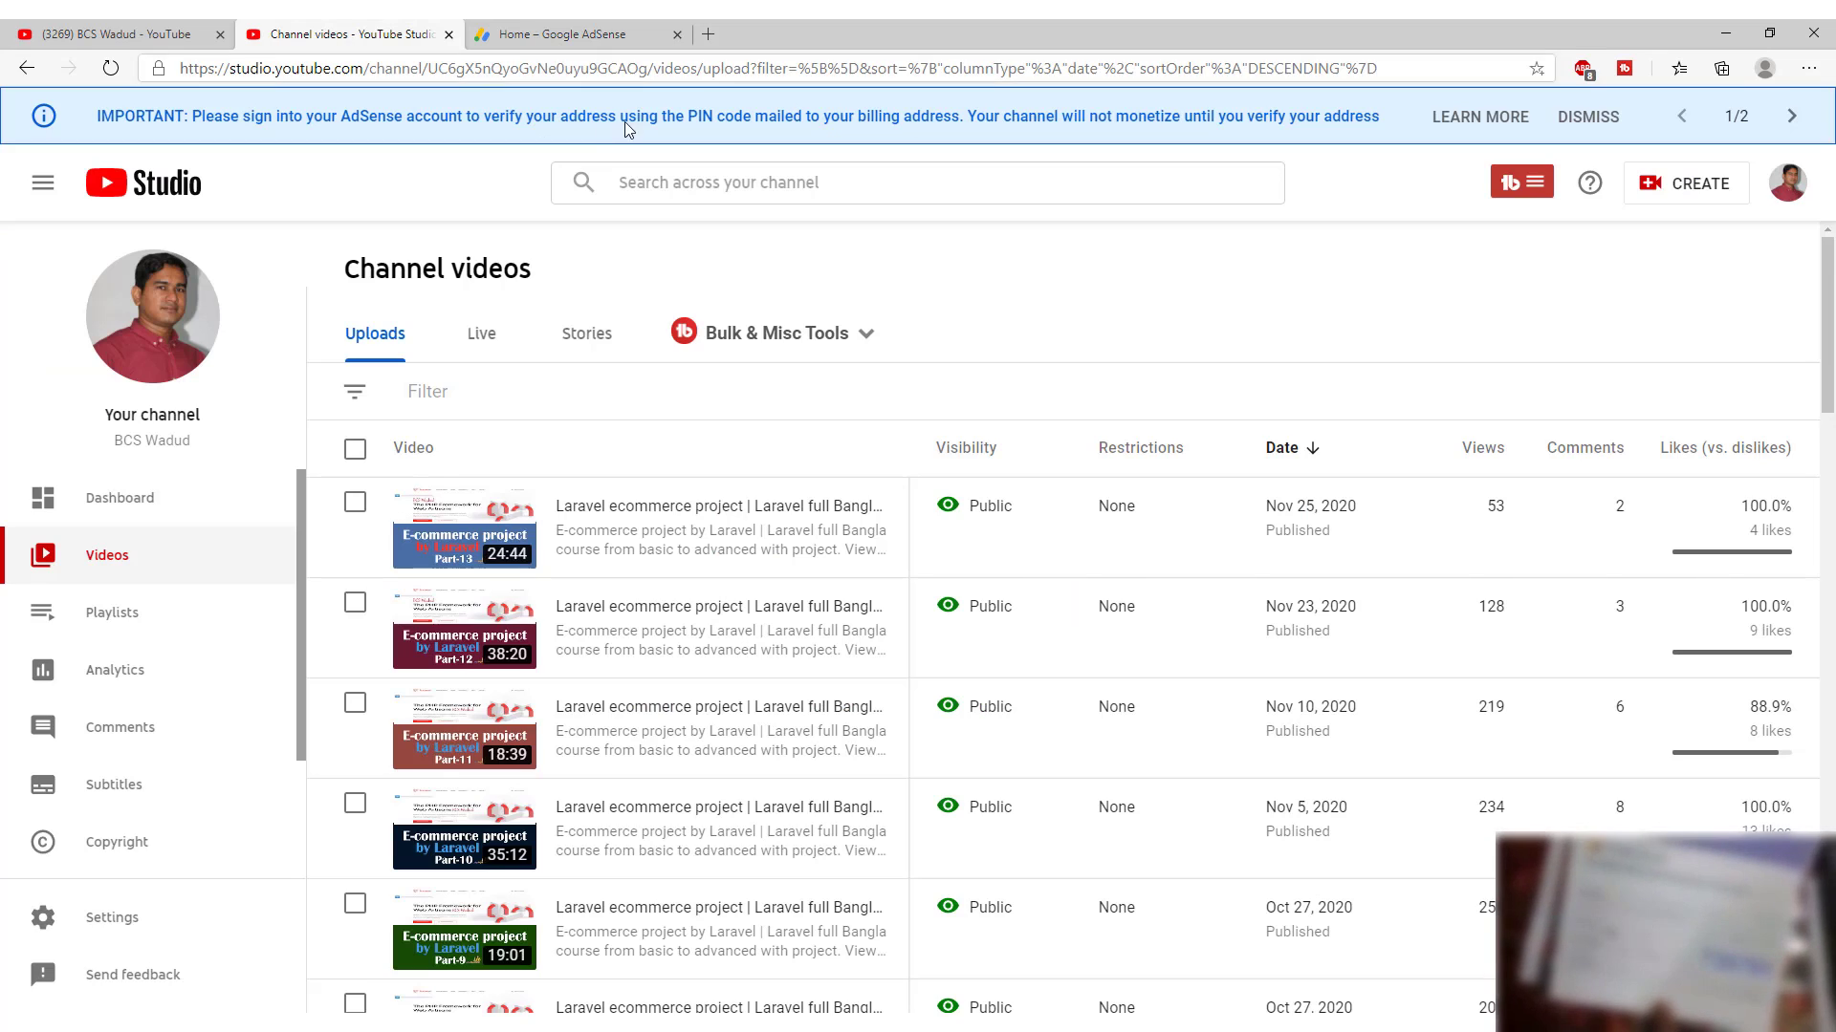
left_click(614, 39)
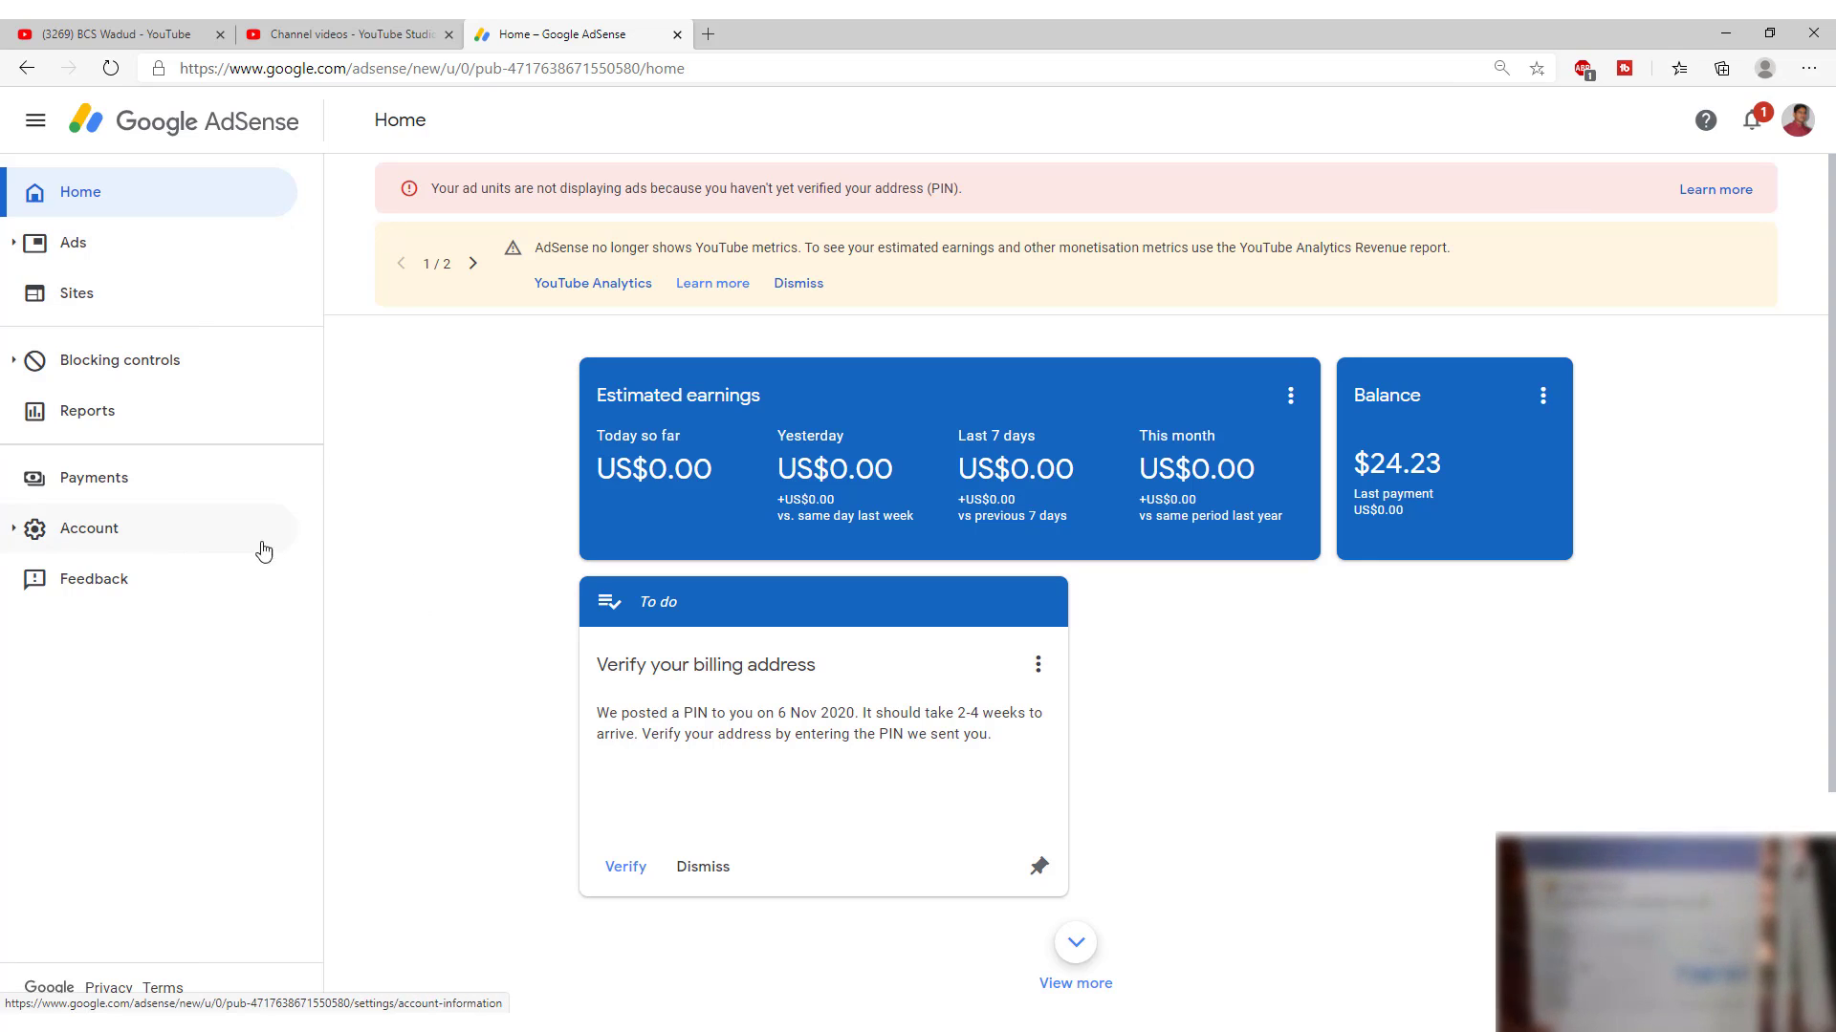
- Open the AdSense payment settings and examine the name and address in the payments profile
left_click(109, 479)
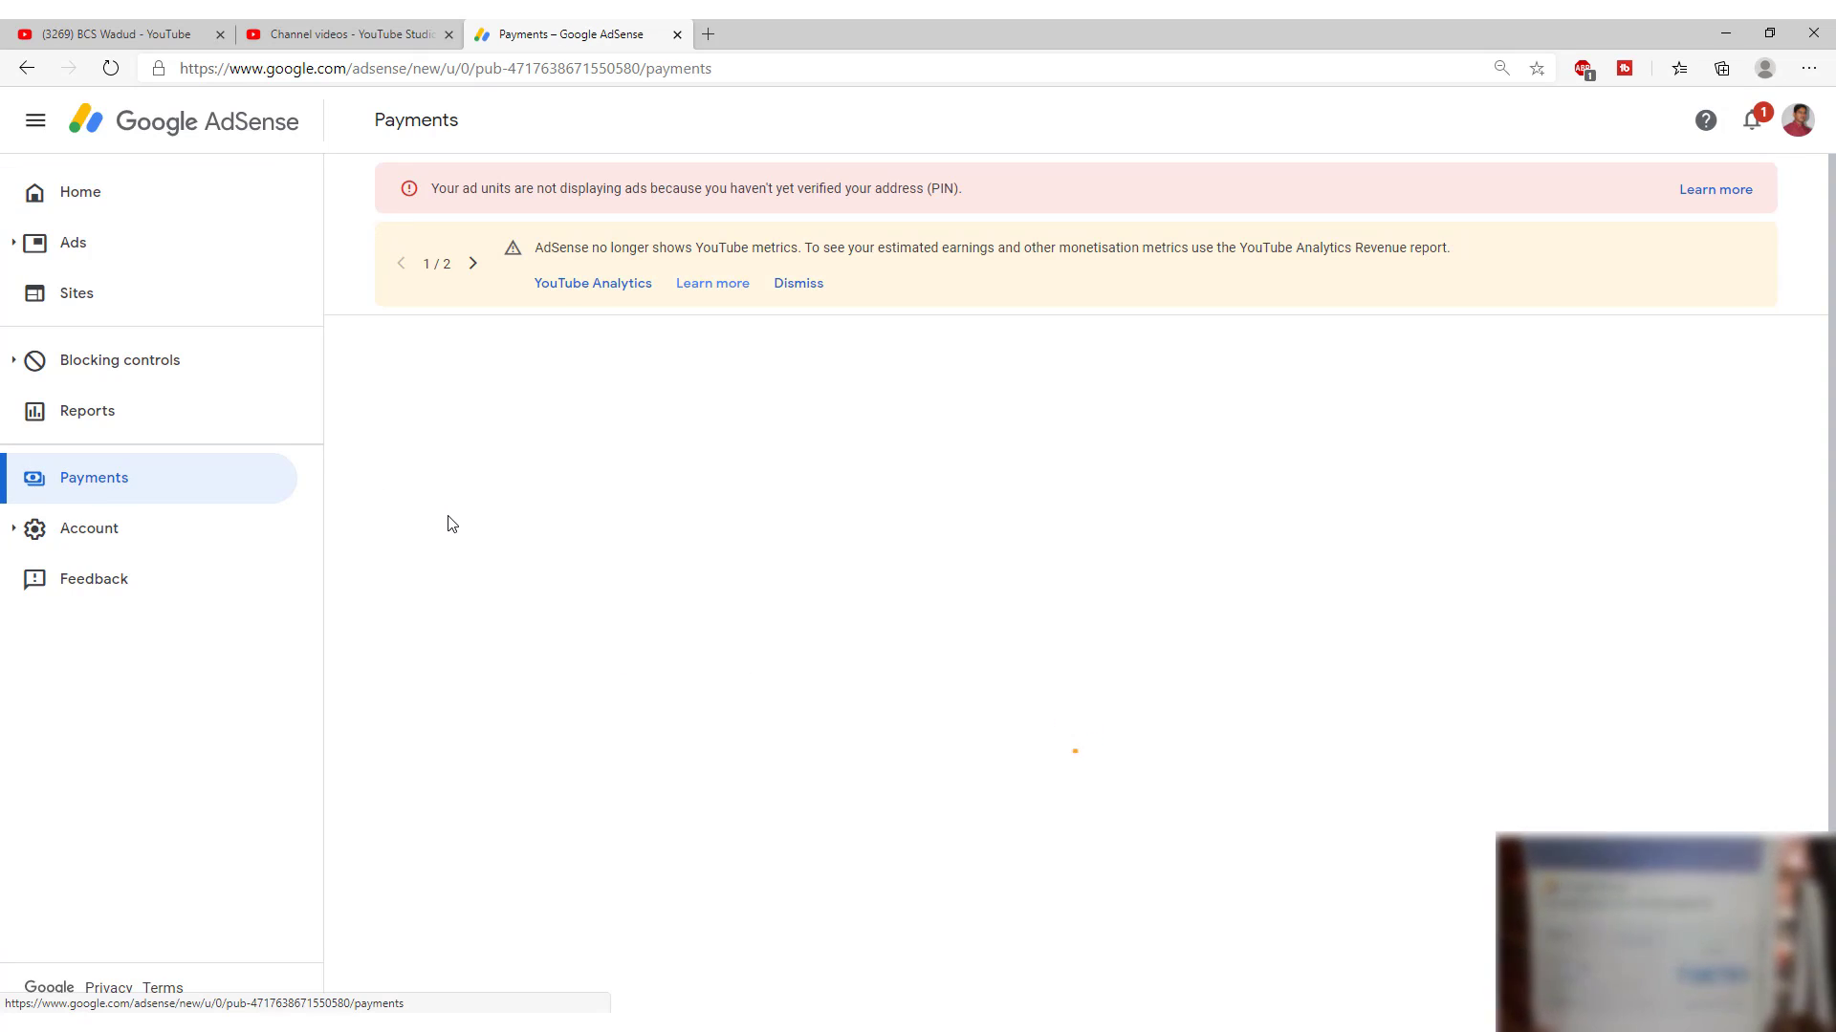
scroll(451, 564, "down", 2)
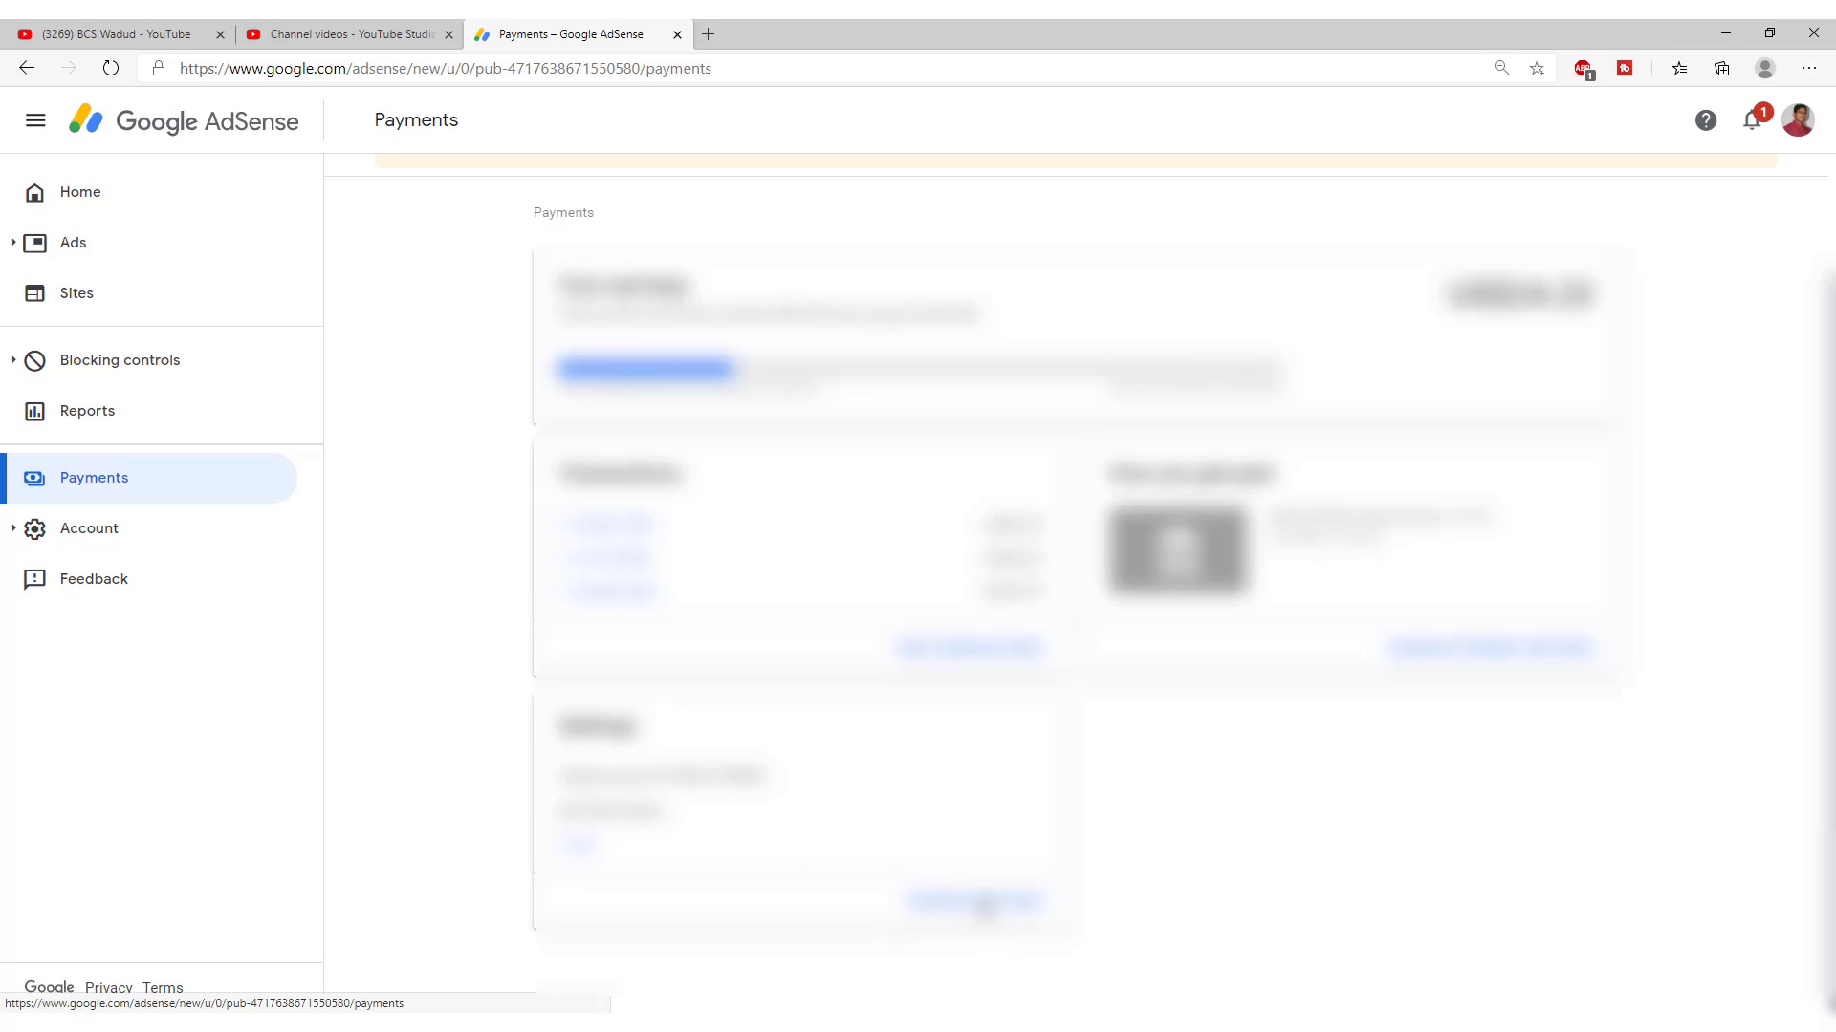
left_click(985, 902)
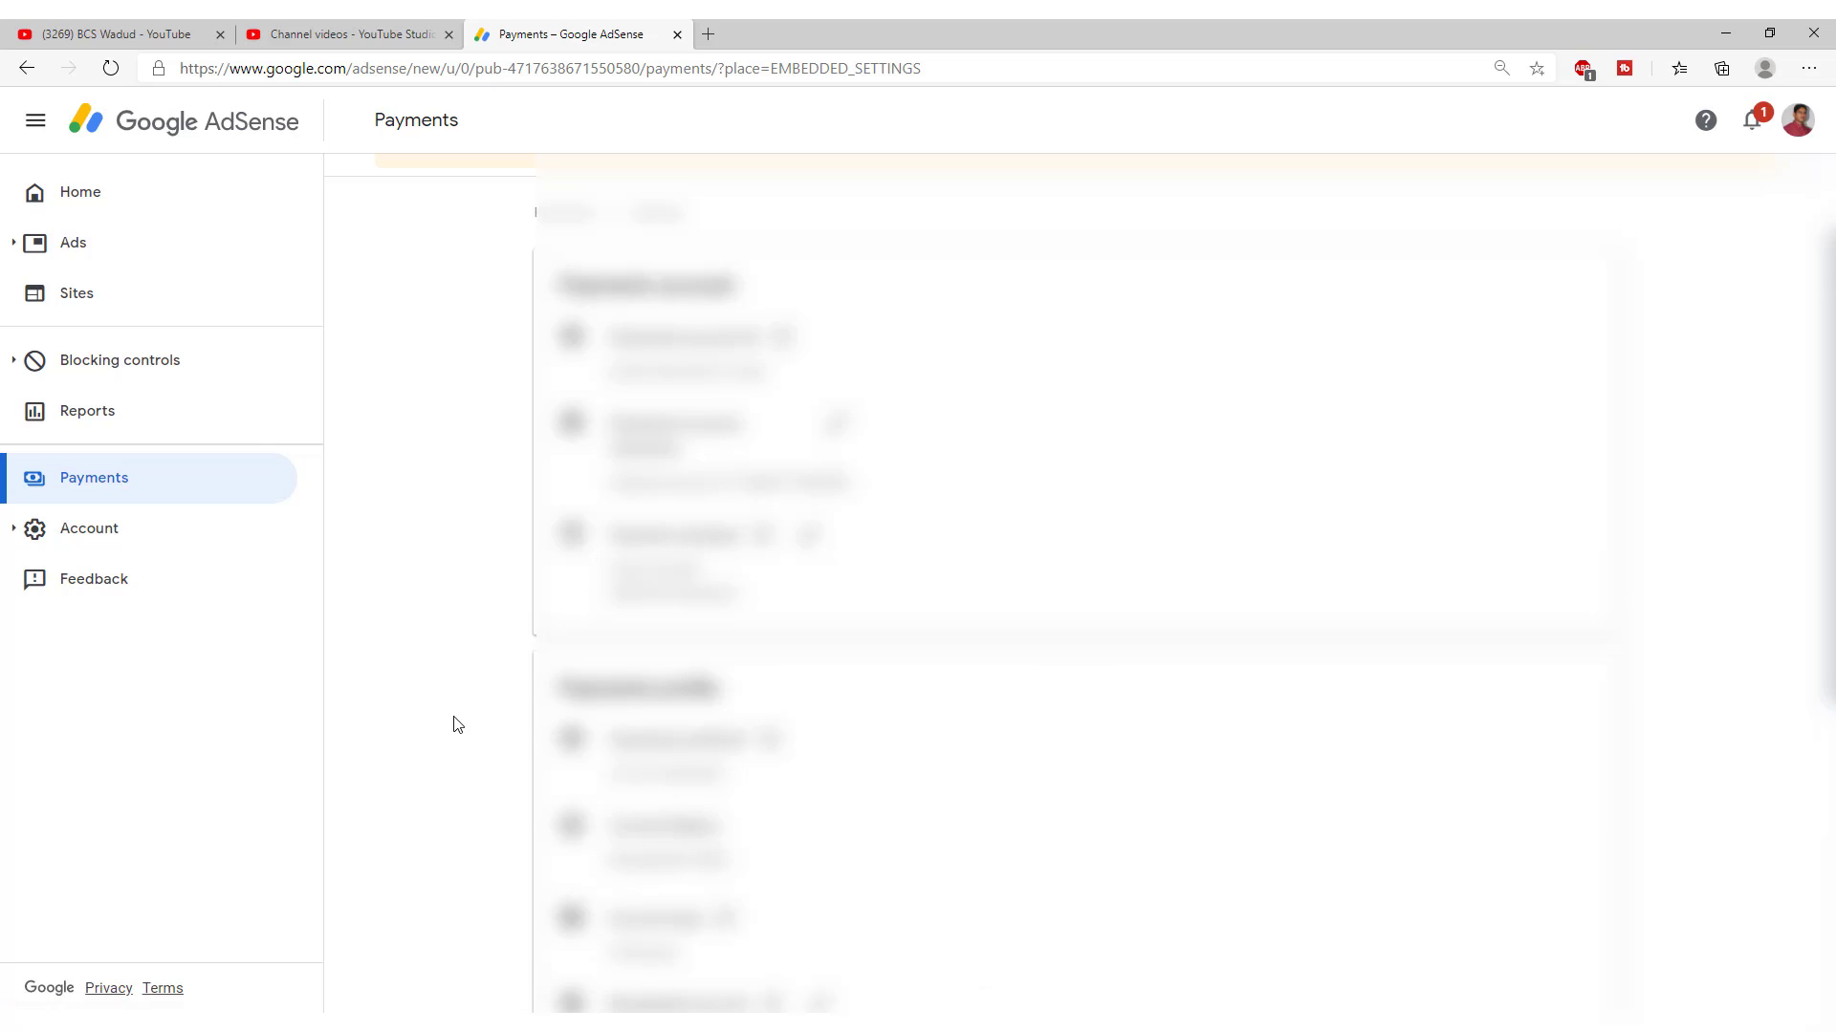
scroll(436, 678, "down", 7)
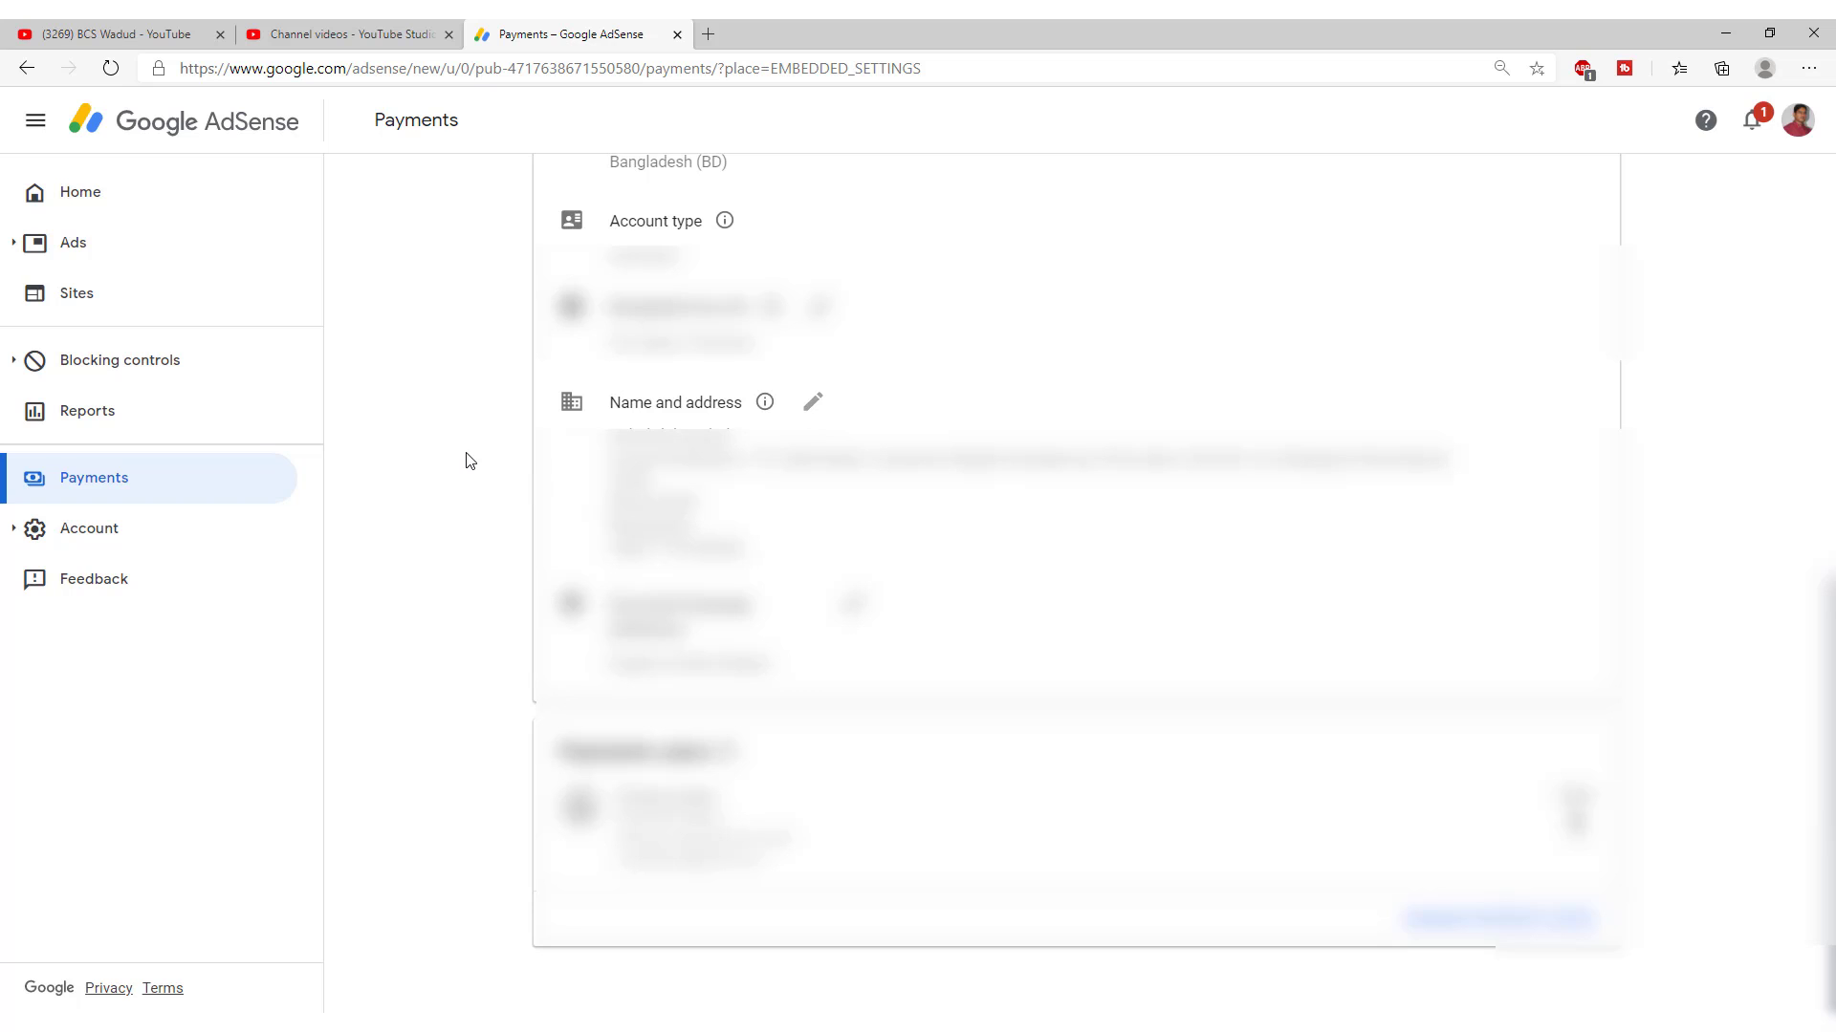
- Start billing address verification from the AdSense home page, enter the mailed 6-digit PIN and submit it
left_click(85, 194)
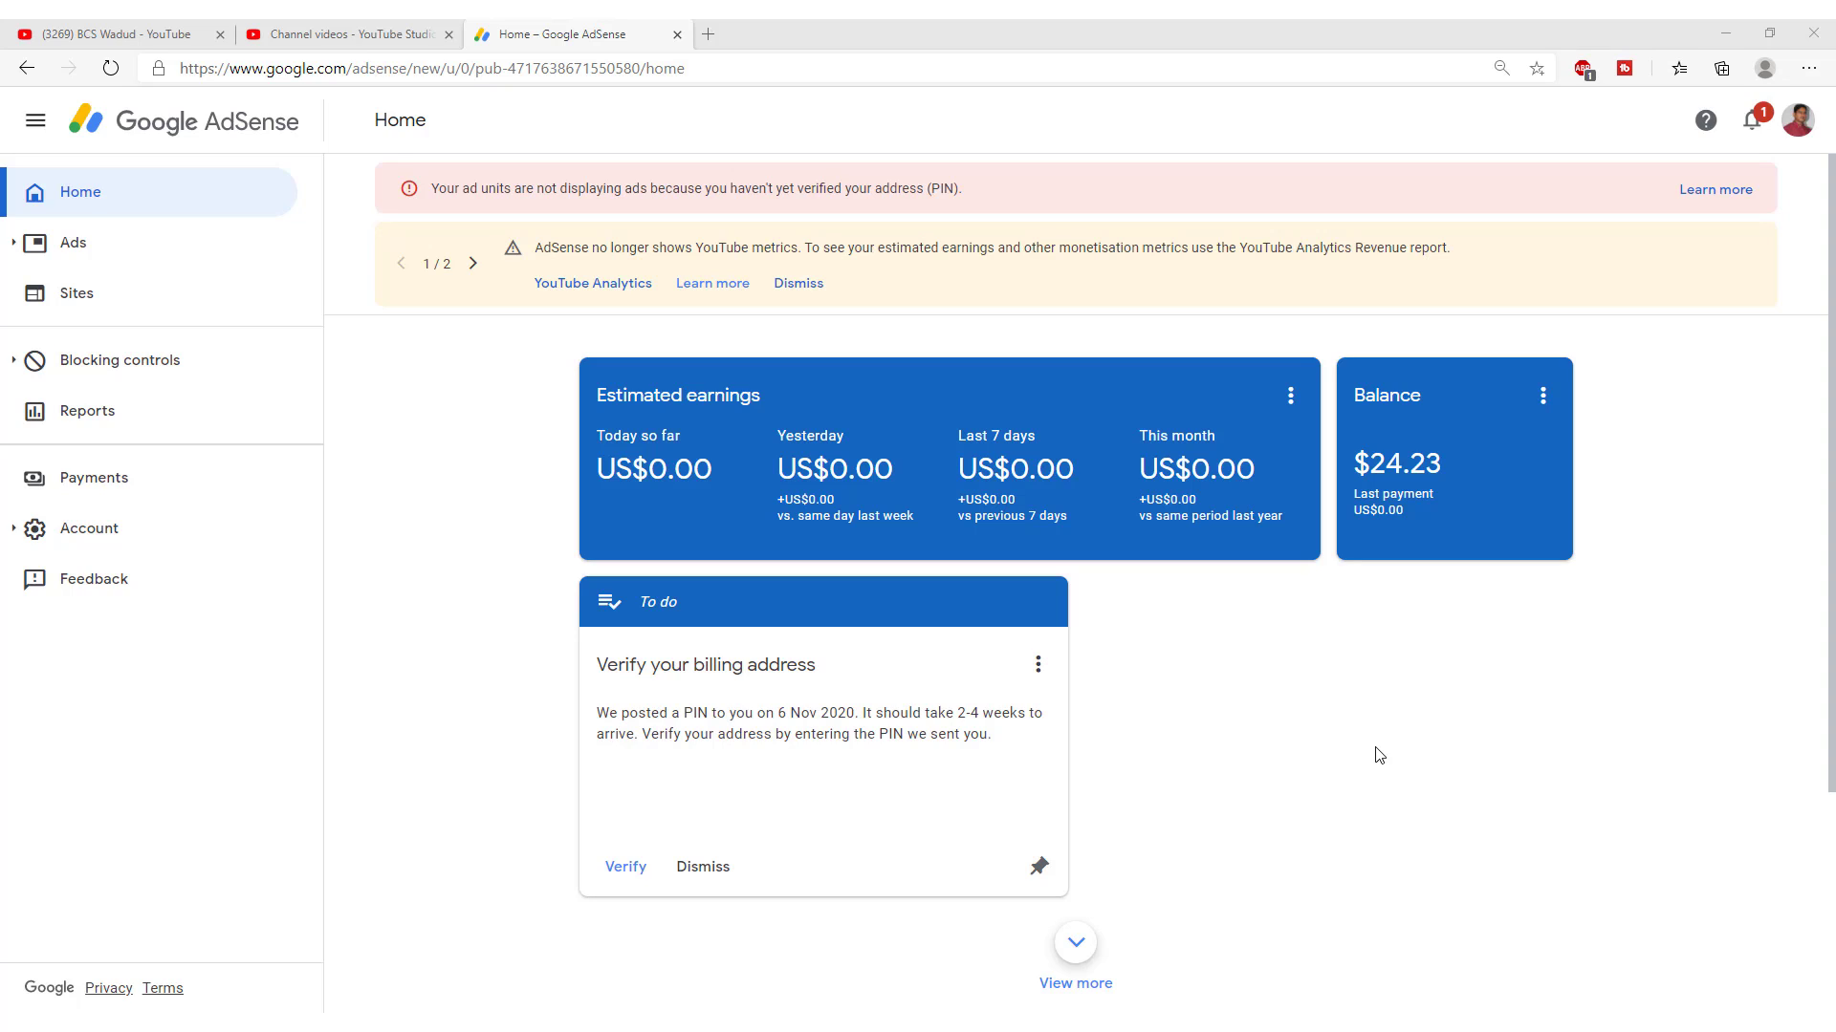
left_click(610, 872)
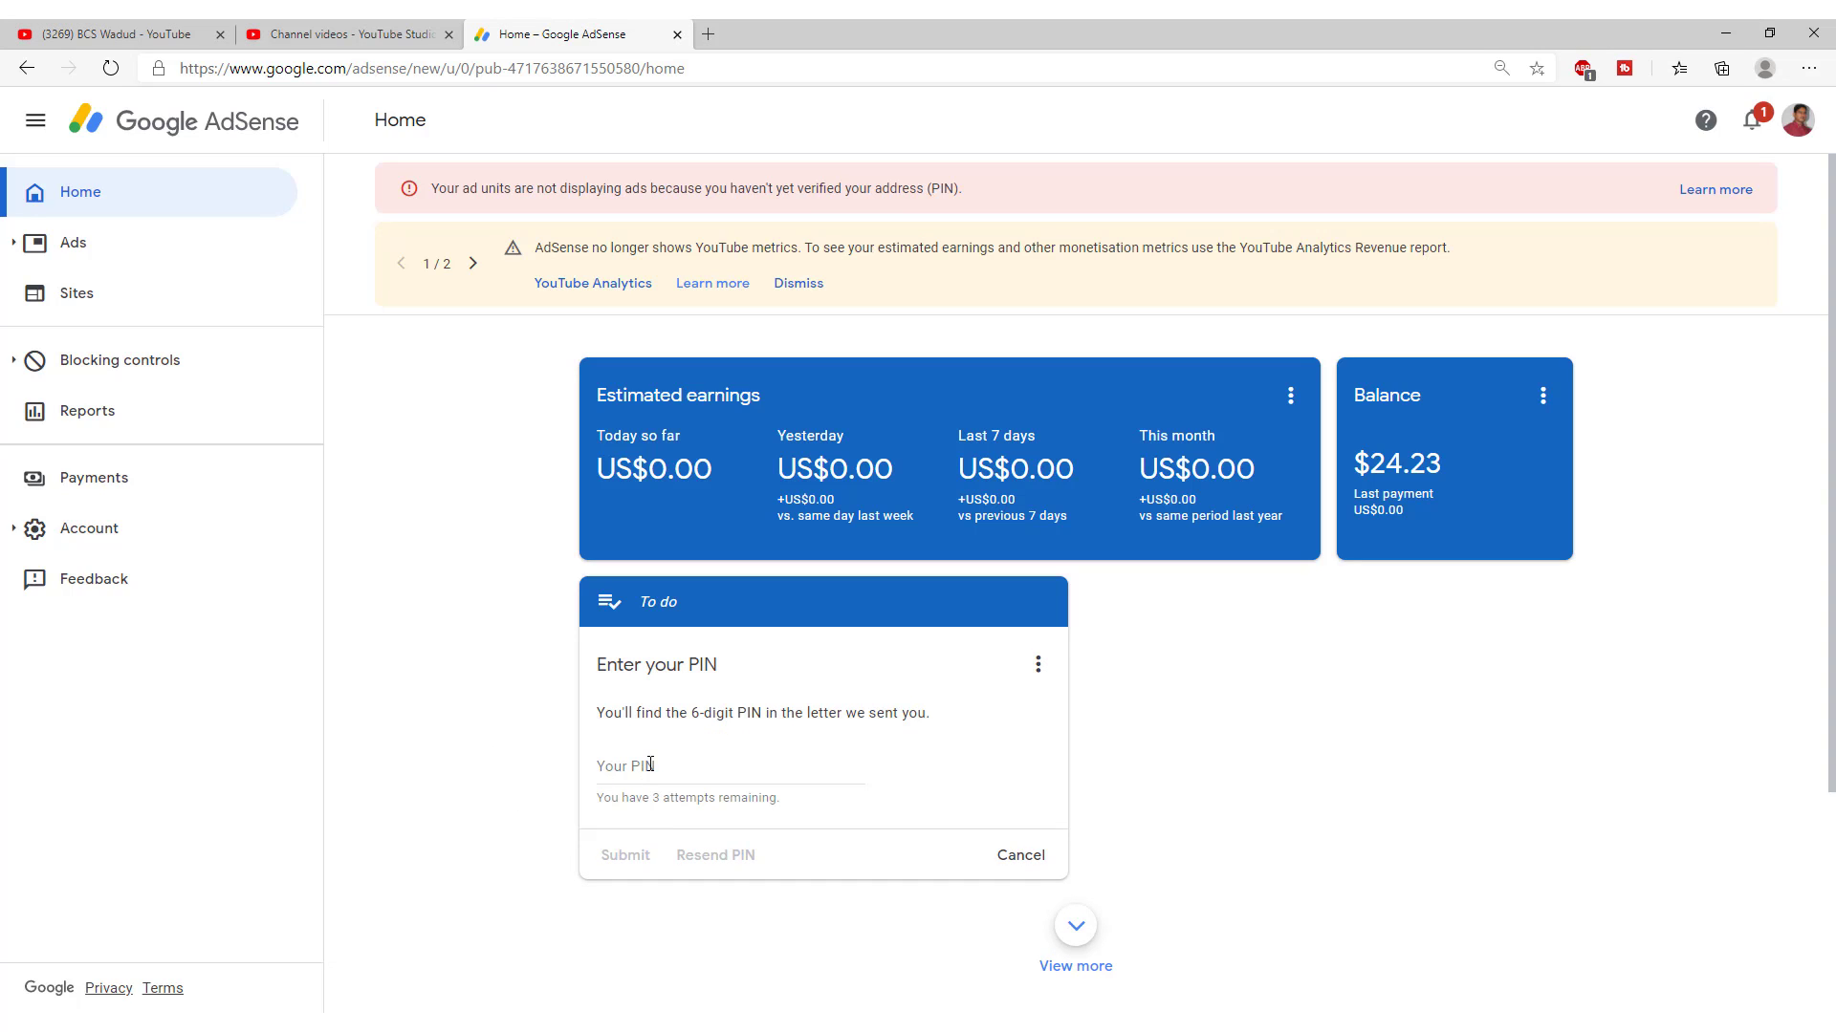
left_click(650, 764)
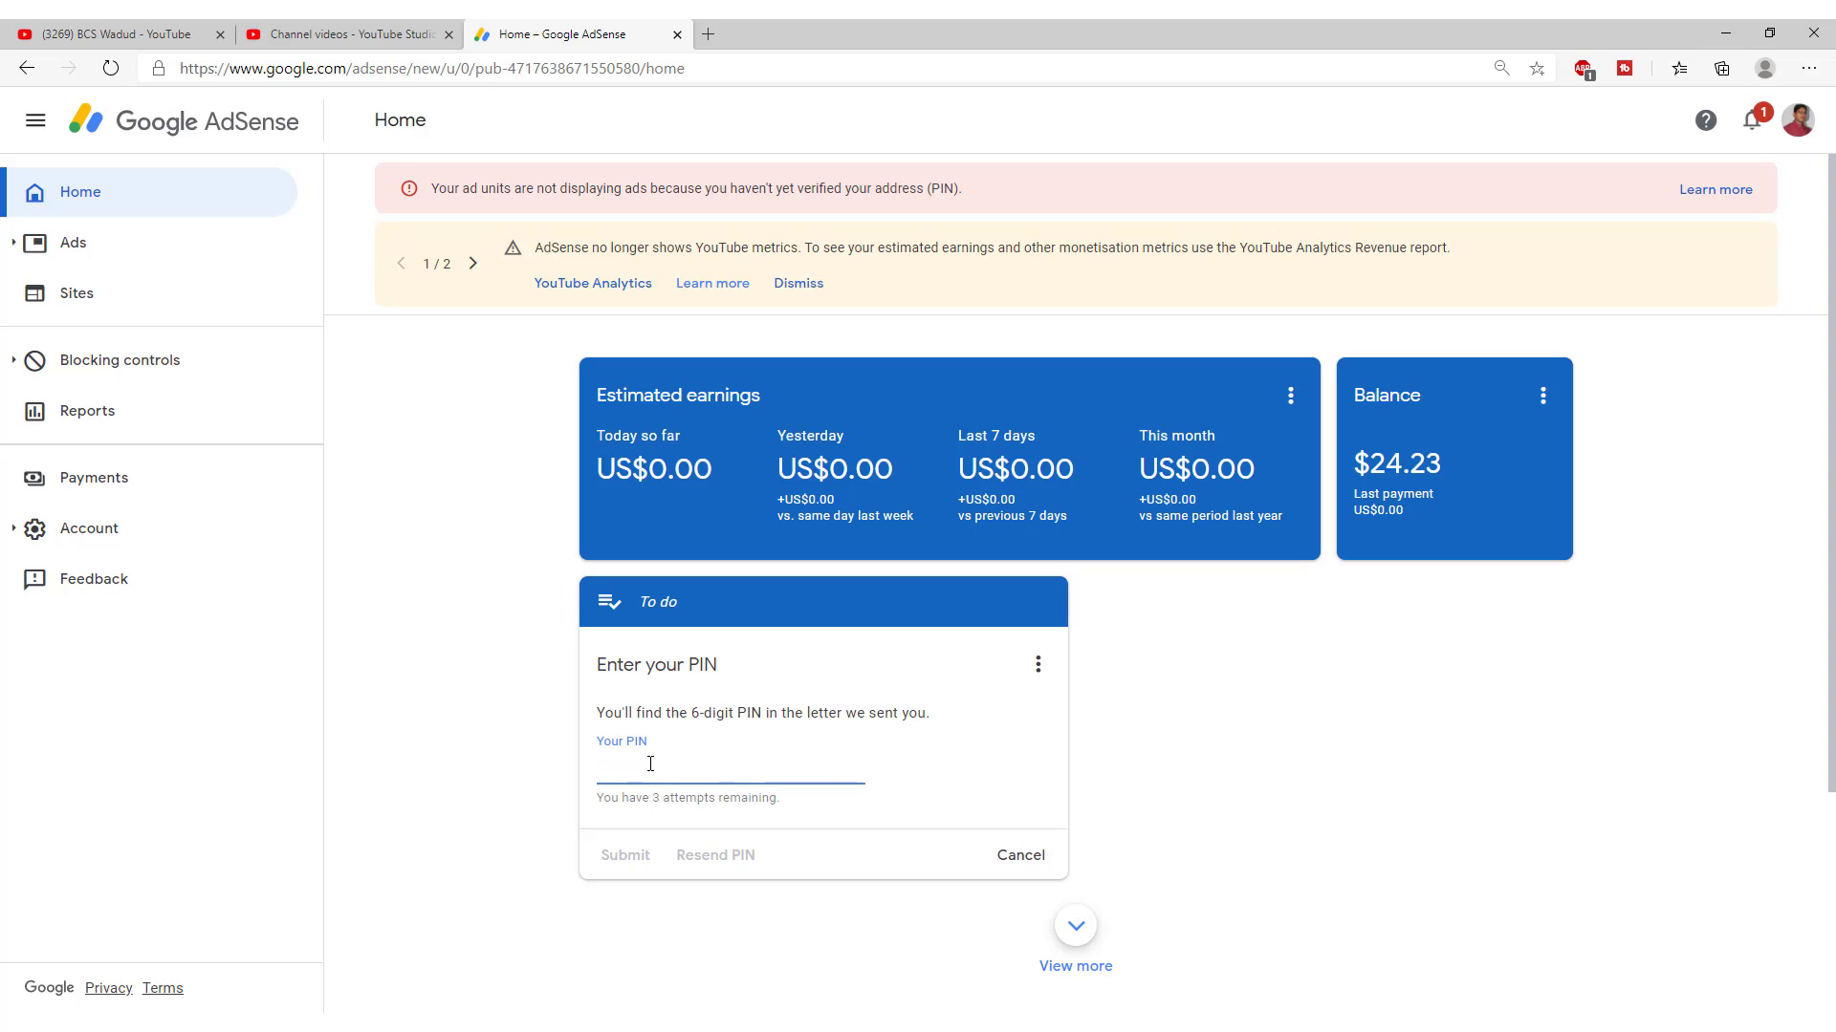
key("ctrl+v")
left_click(615, 858)
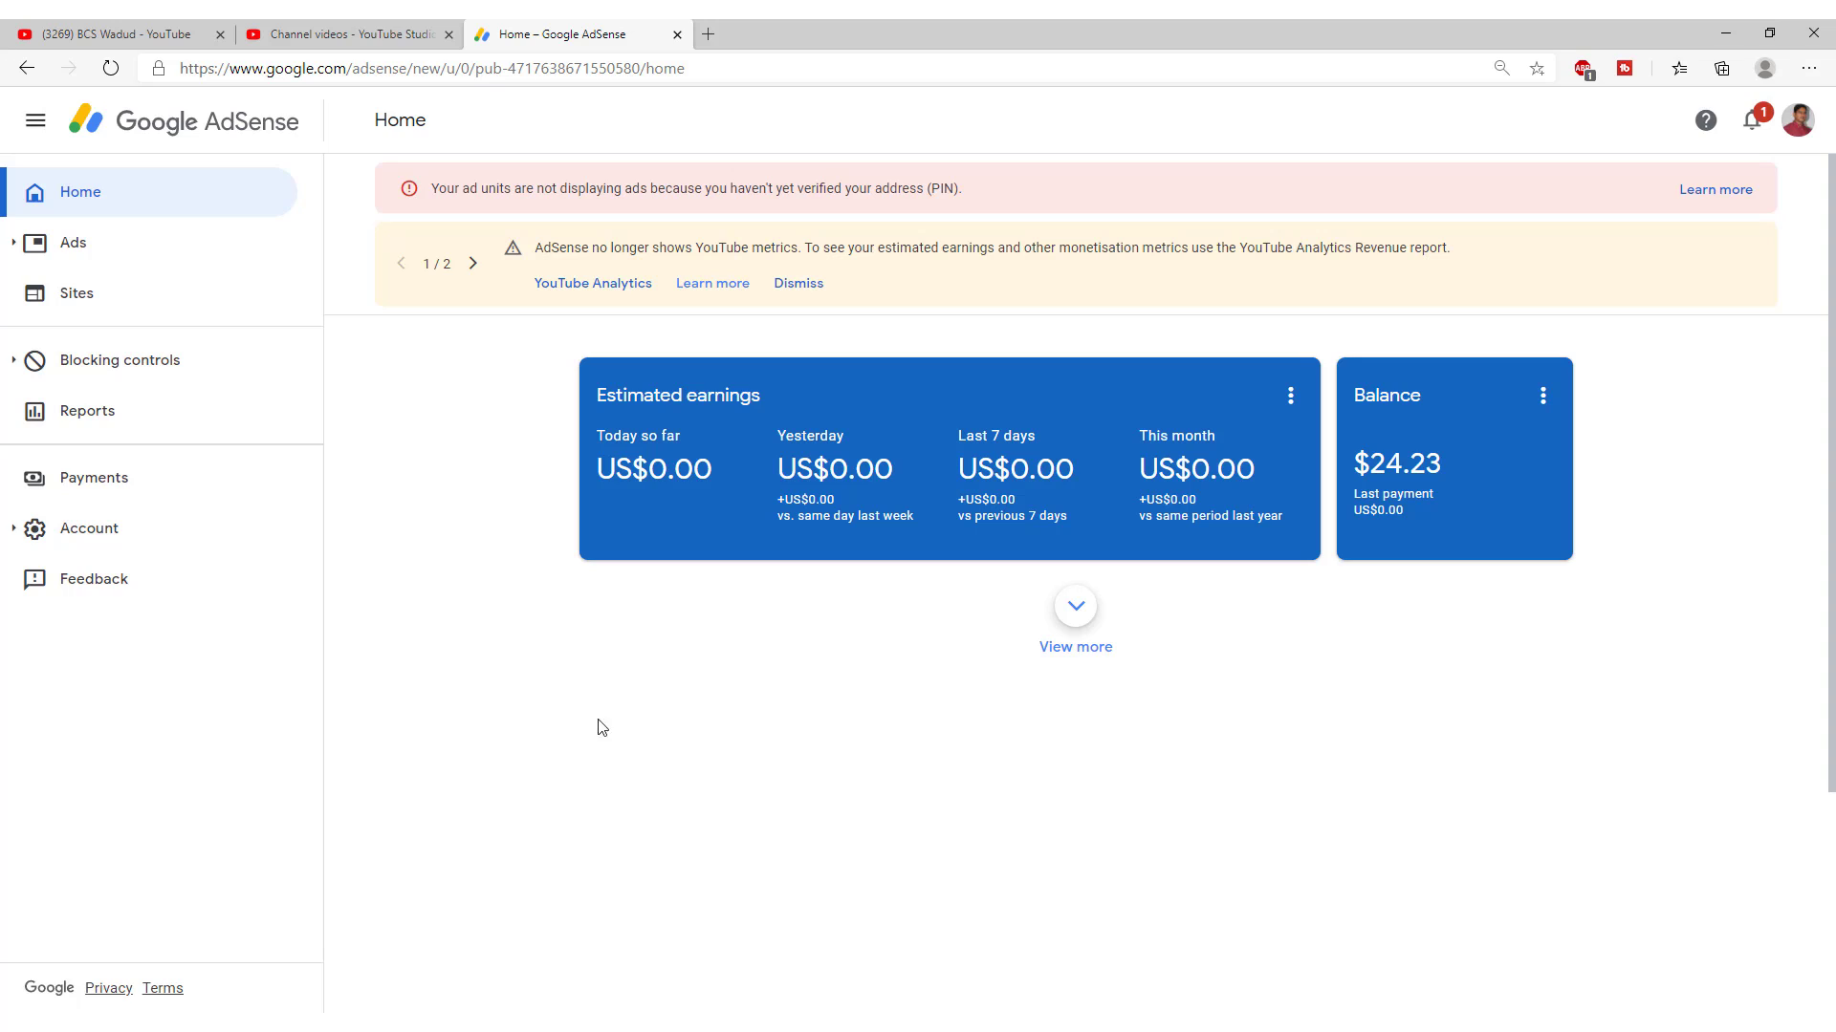
- Reload the AdSense home page and the YouTube Studio channel videos page to check the verification and monetization status
left_click(110, 68)
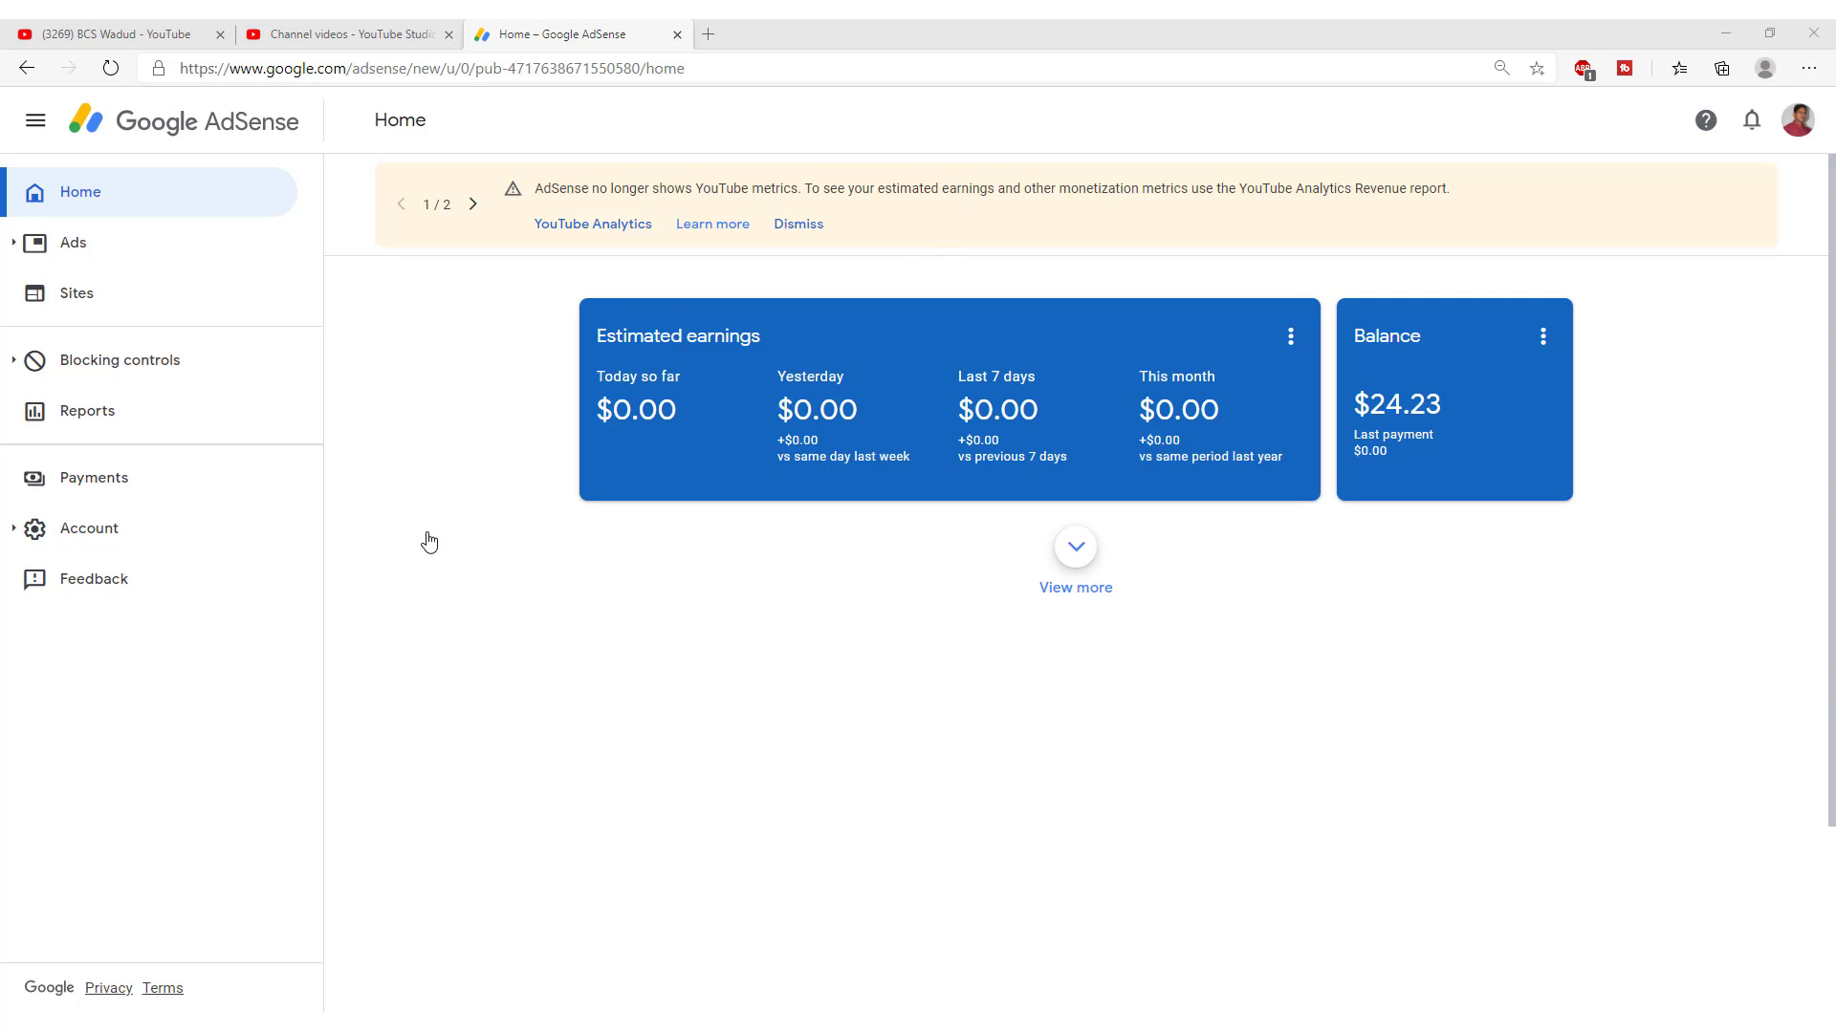
left_click(352, 42)
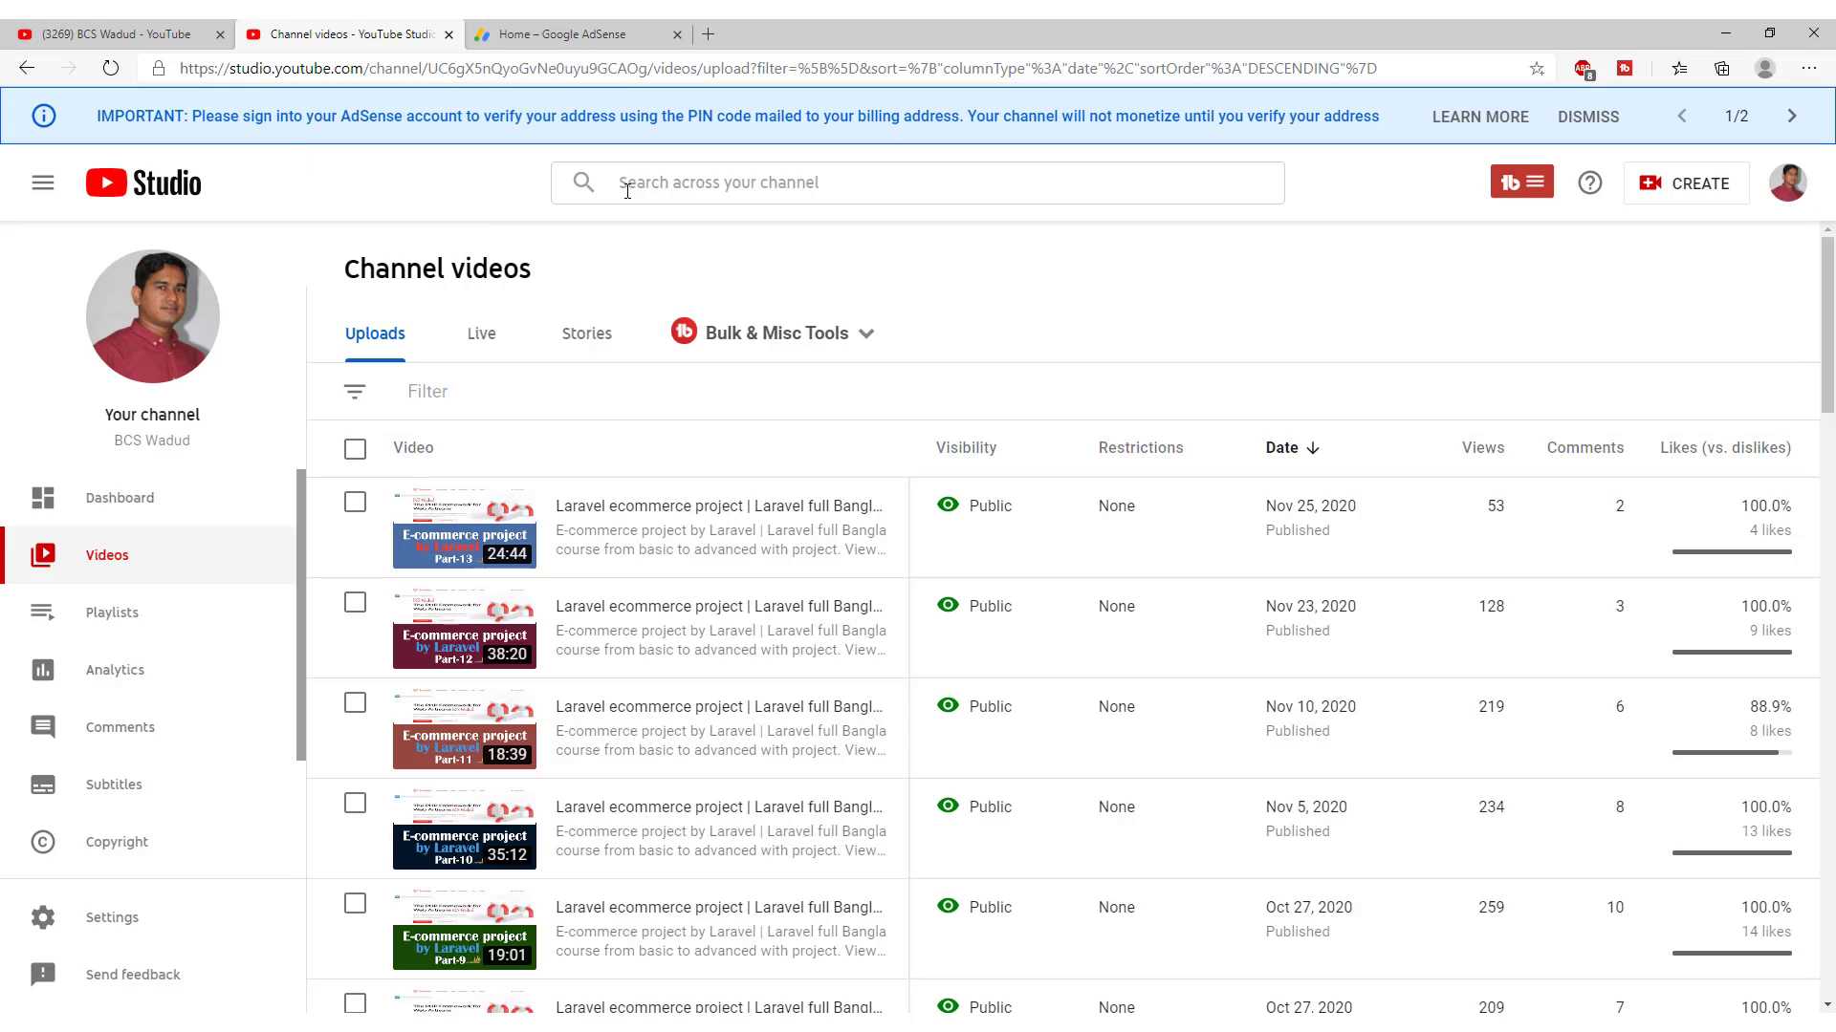
left_click(111, 68)
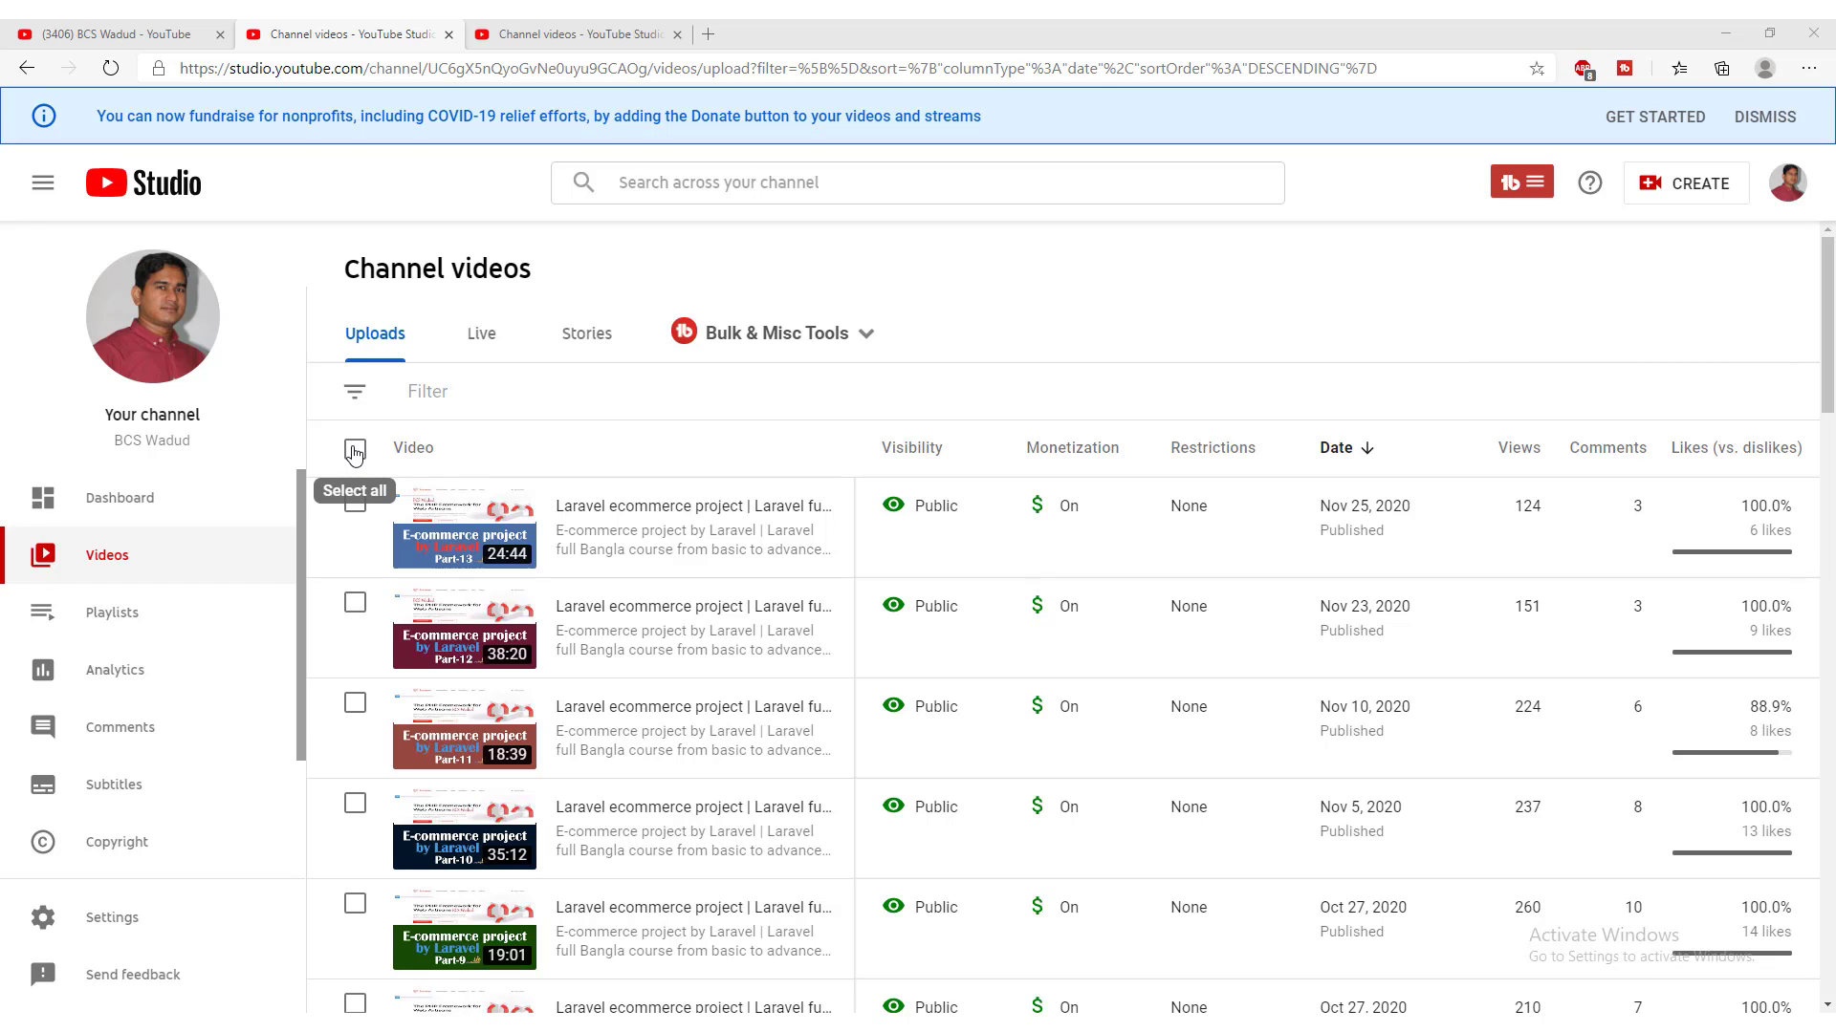
- In the second Channel videos tab, set Monetization to On for all selected videos through a bulk edit
left_click(632, 36)
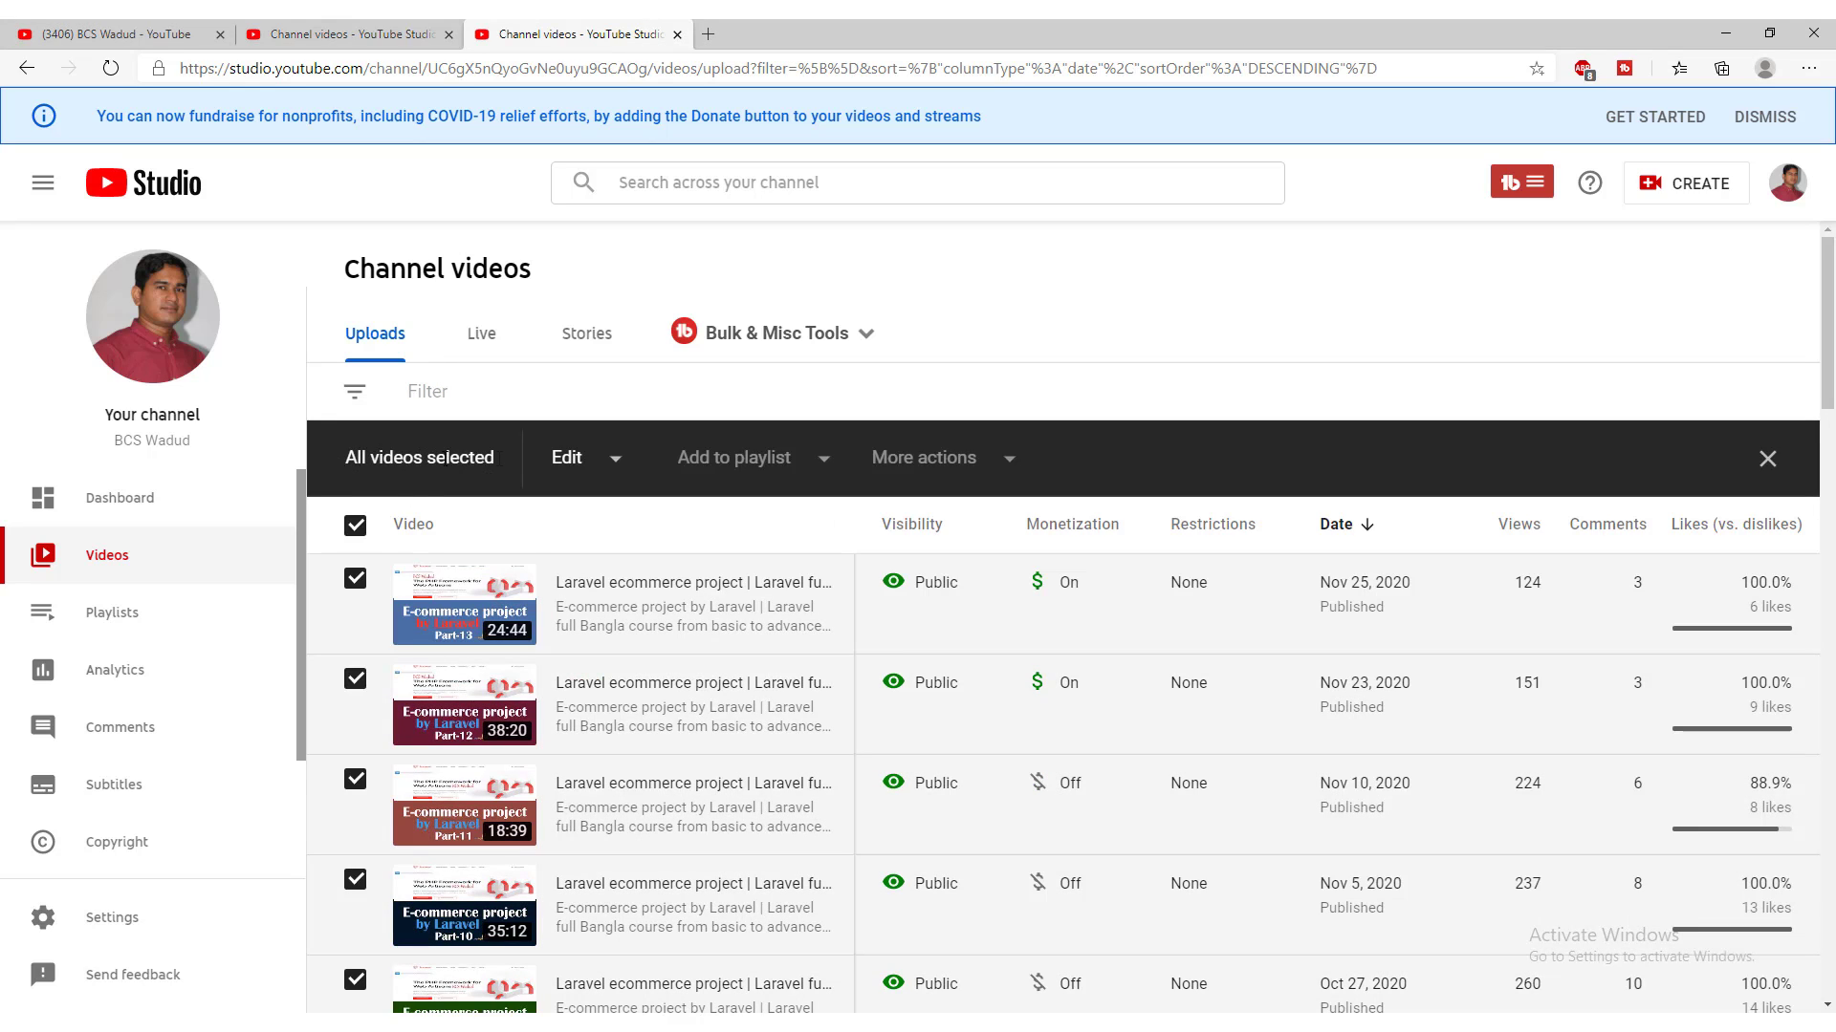
left_click(615, 462)
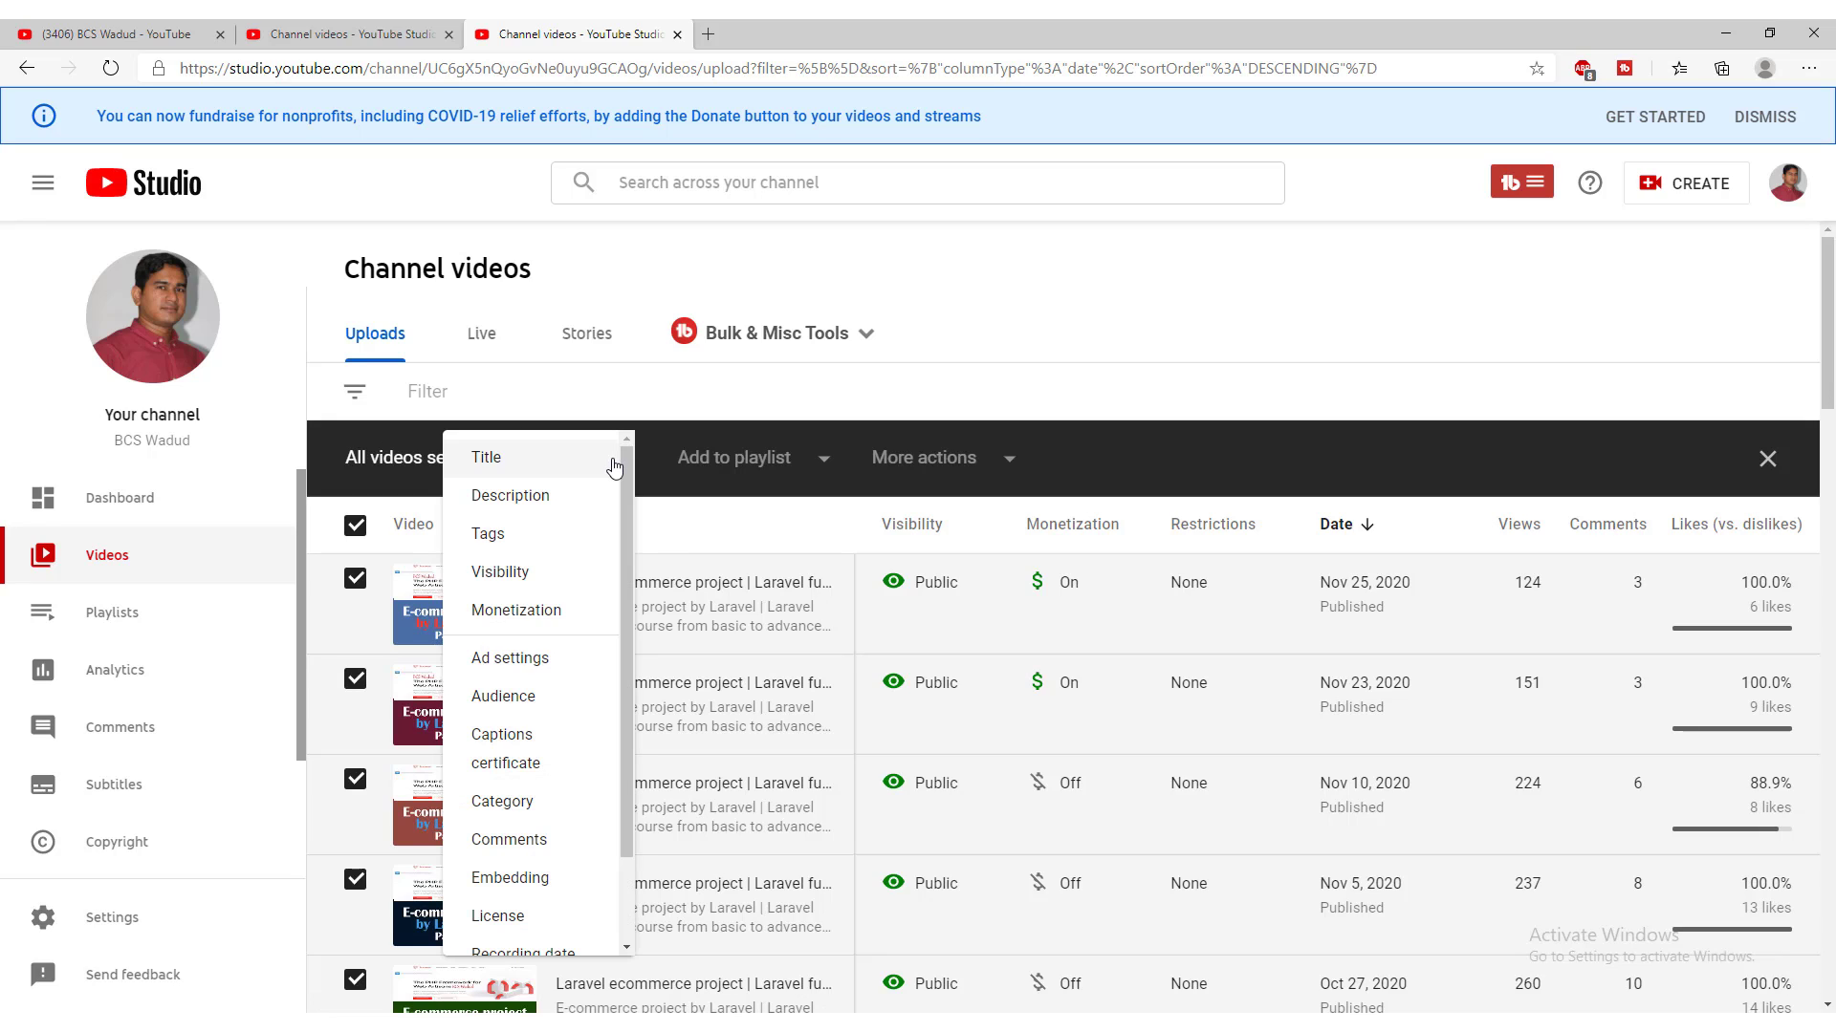
left_click(519, 612)
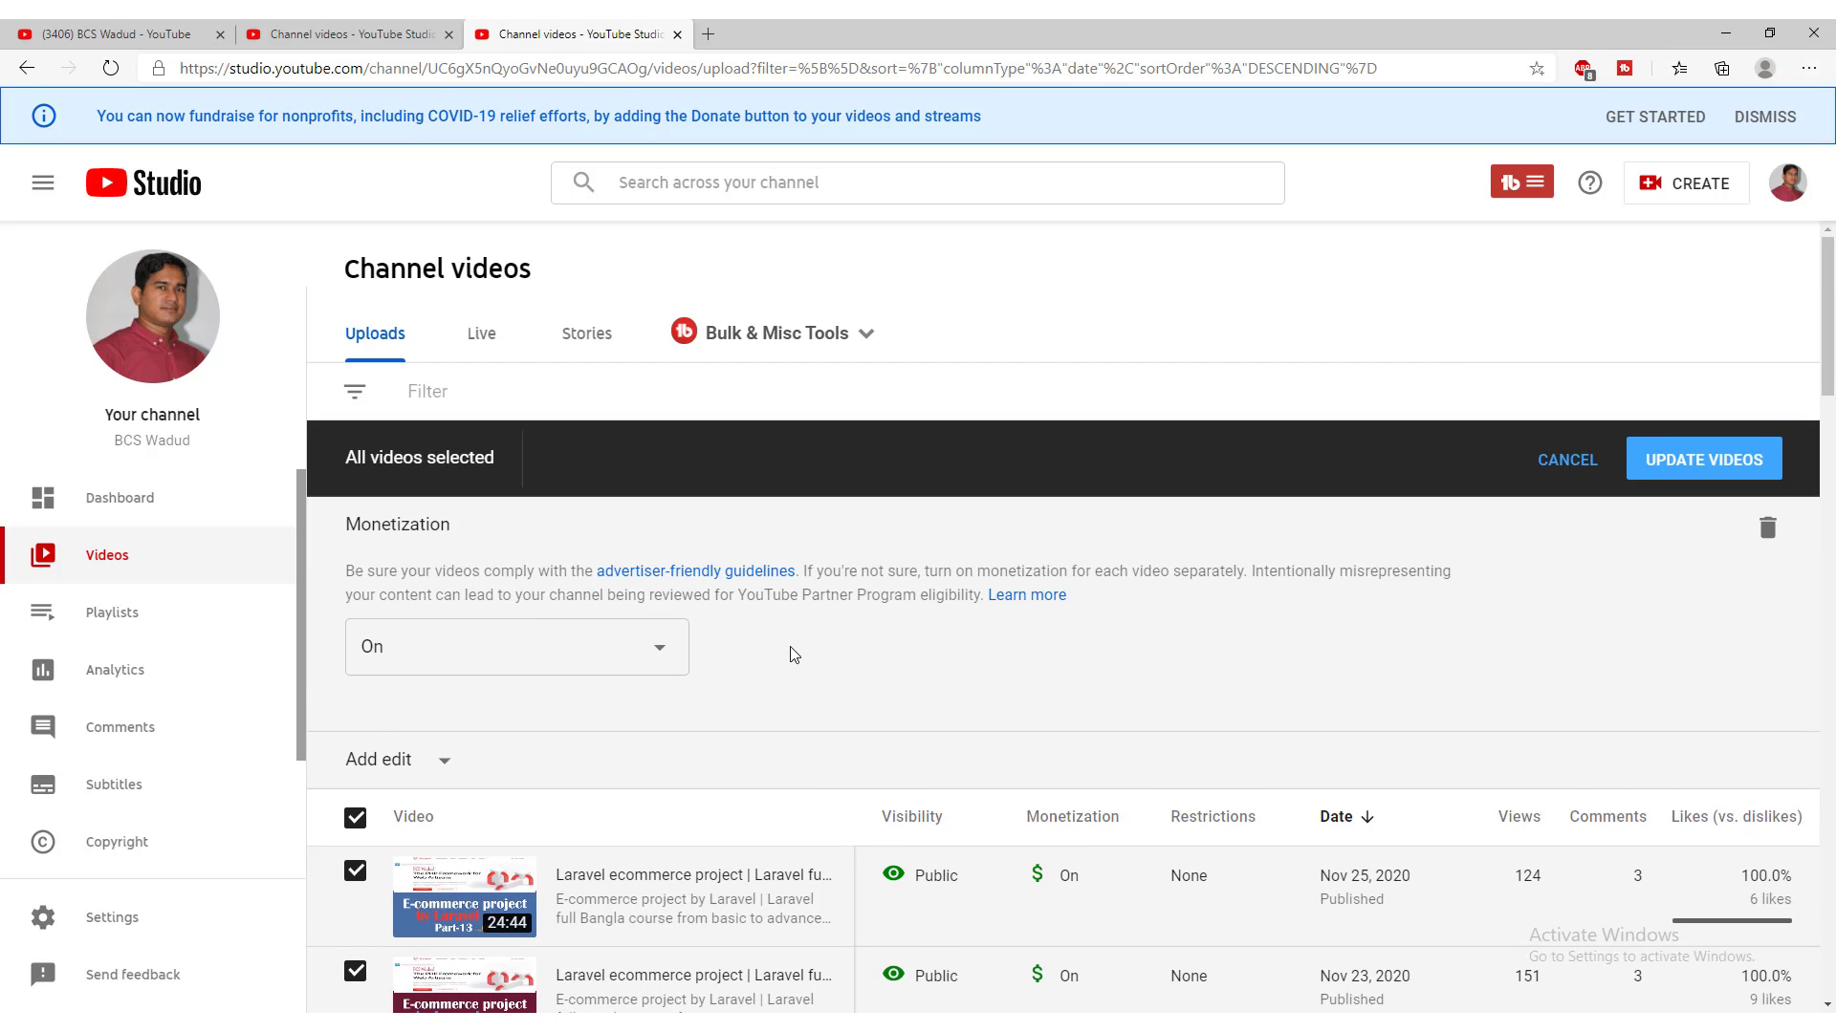
scroll(790, 655, "down", 3)
left_click(657, 583)
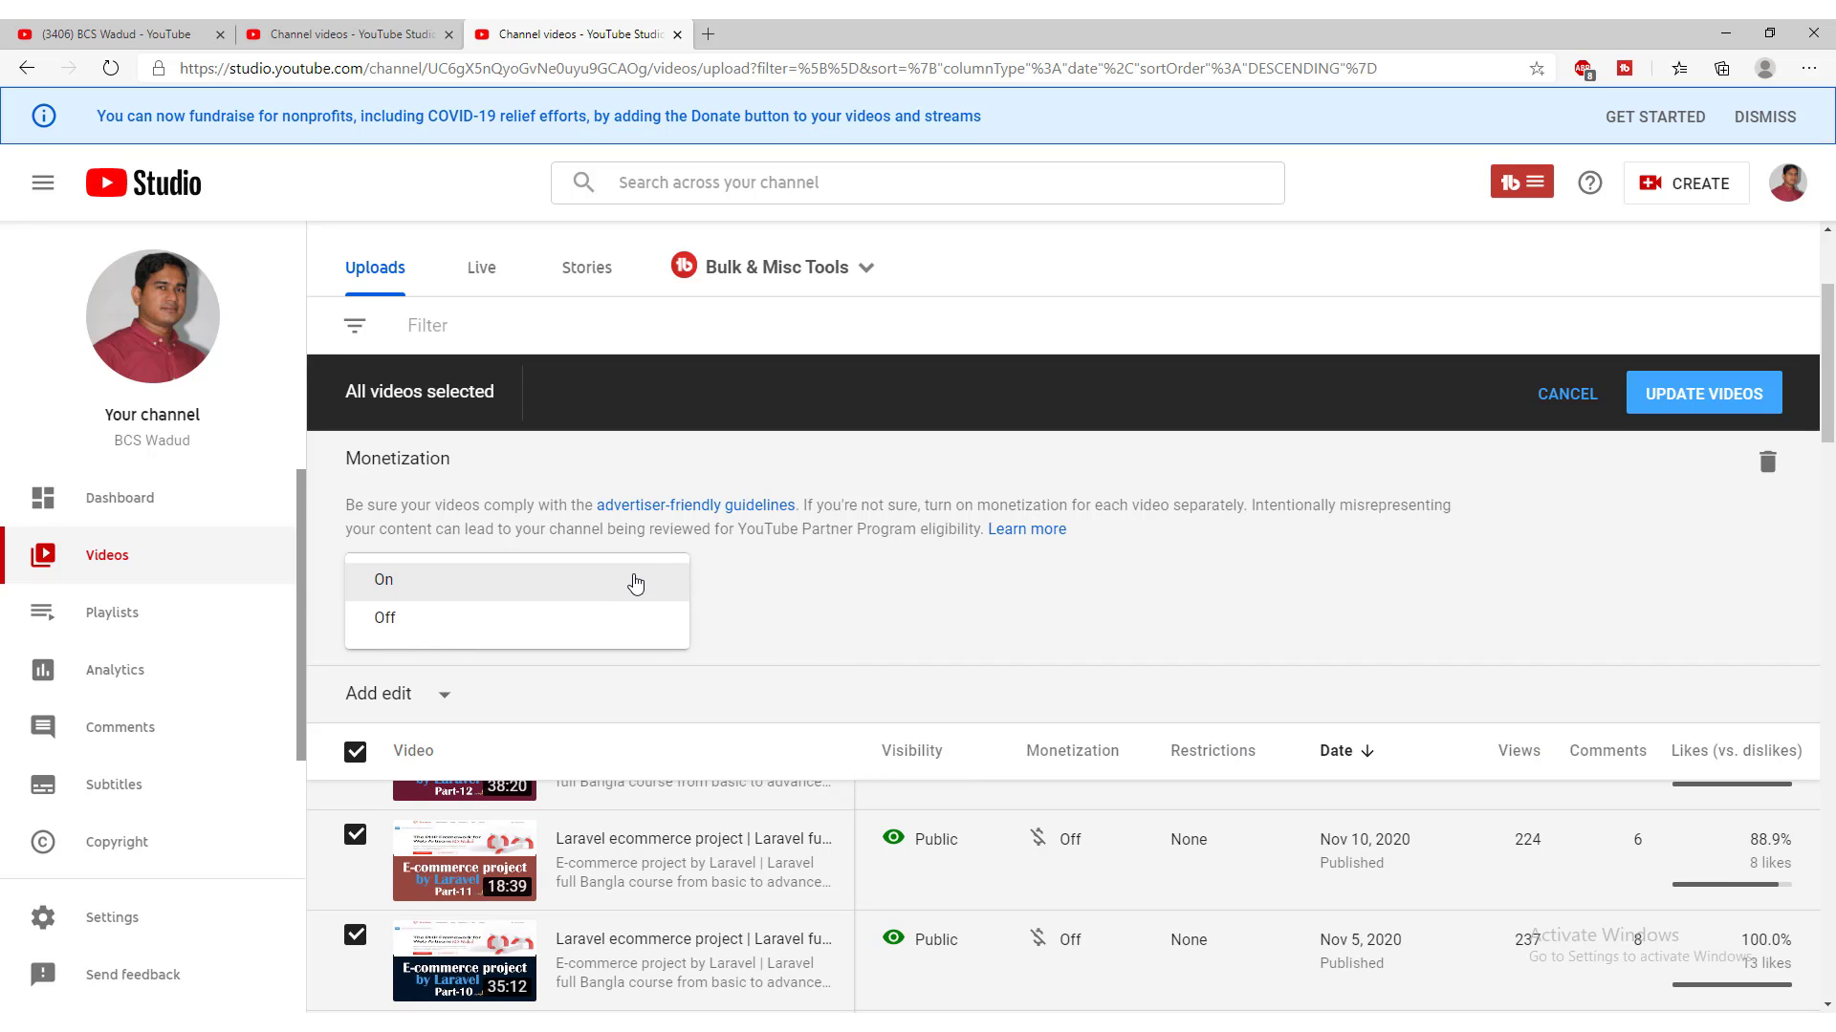
left_click(625, 584)
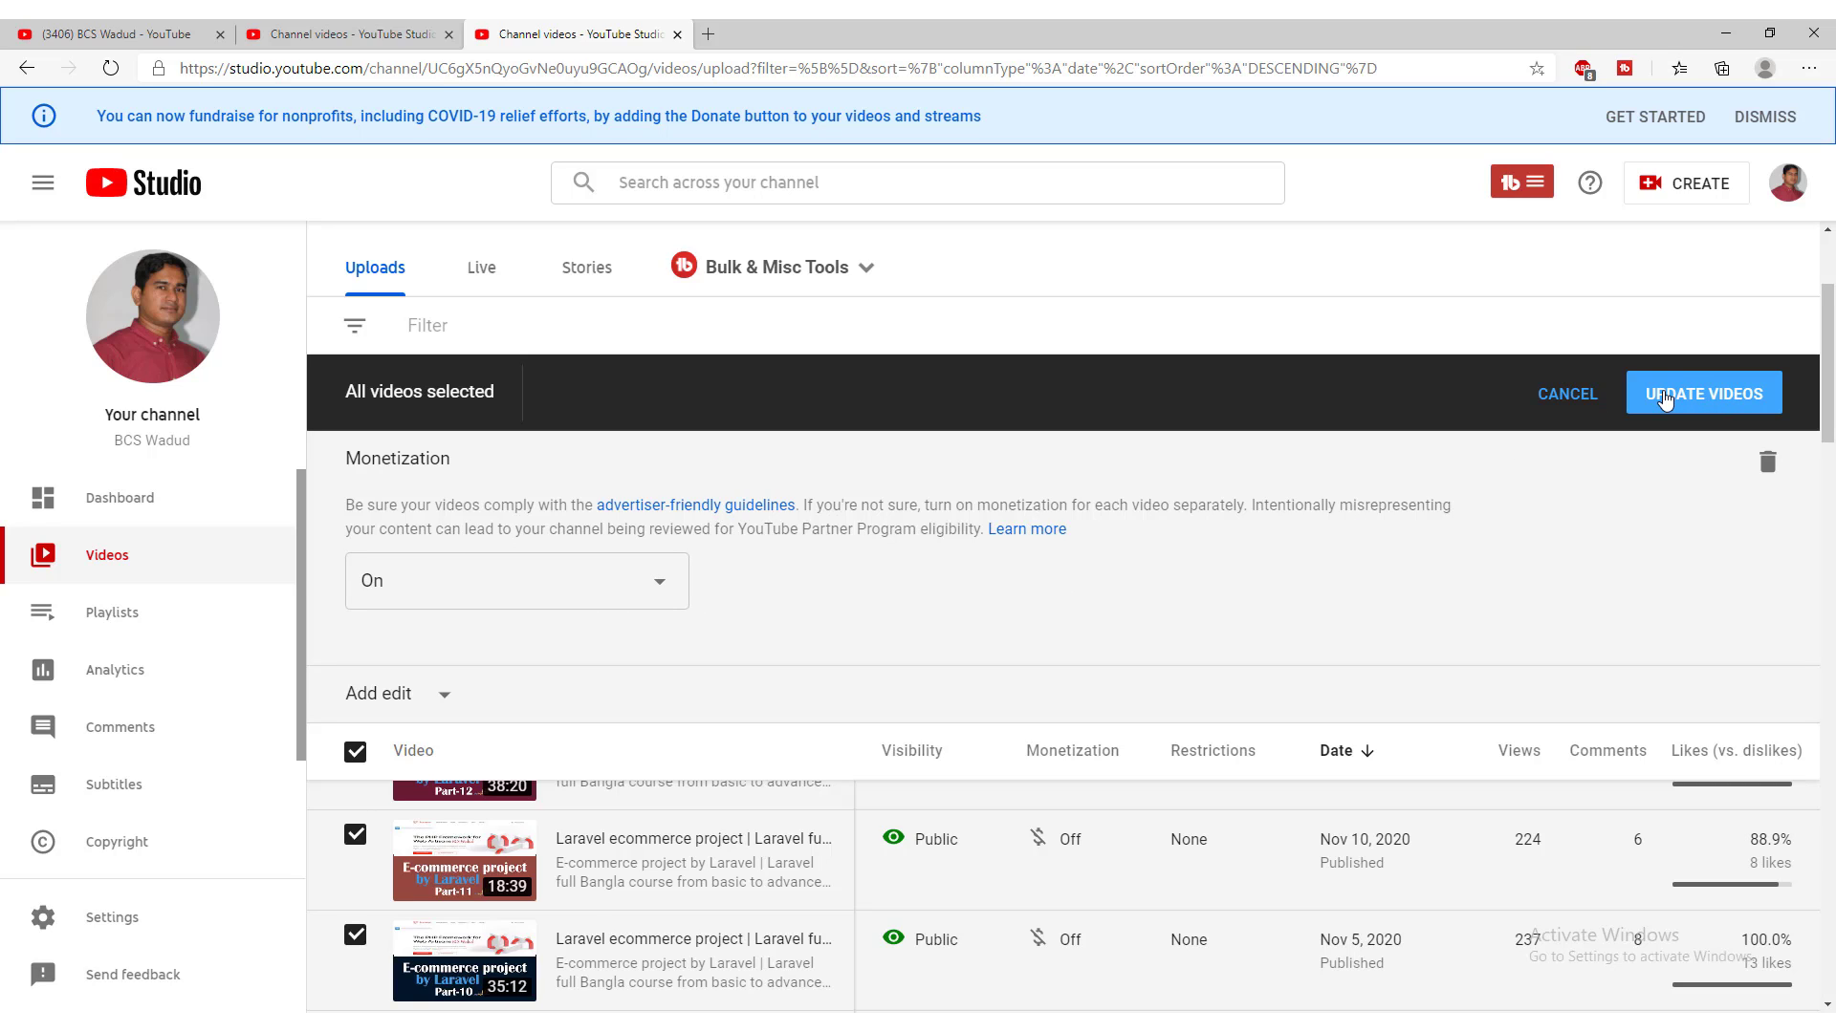
- Update the selected videos, acknowledging the implications of the action, and check the monetization status in the first Channel videos tab
left_click(1664, 400)
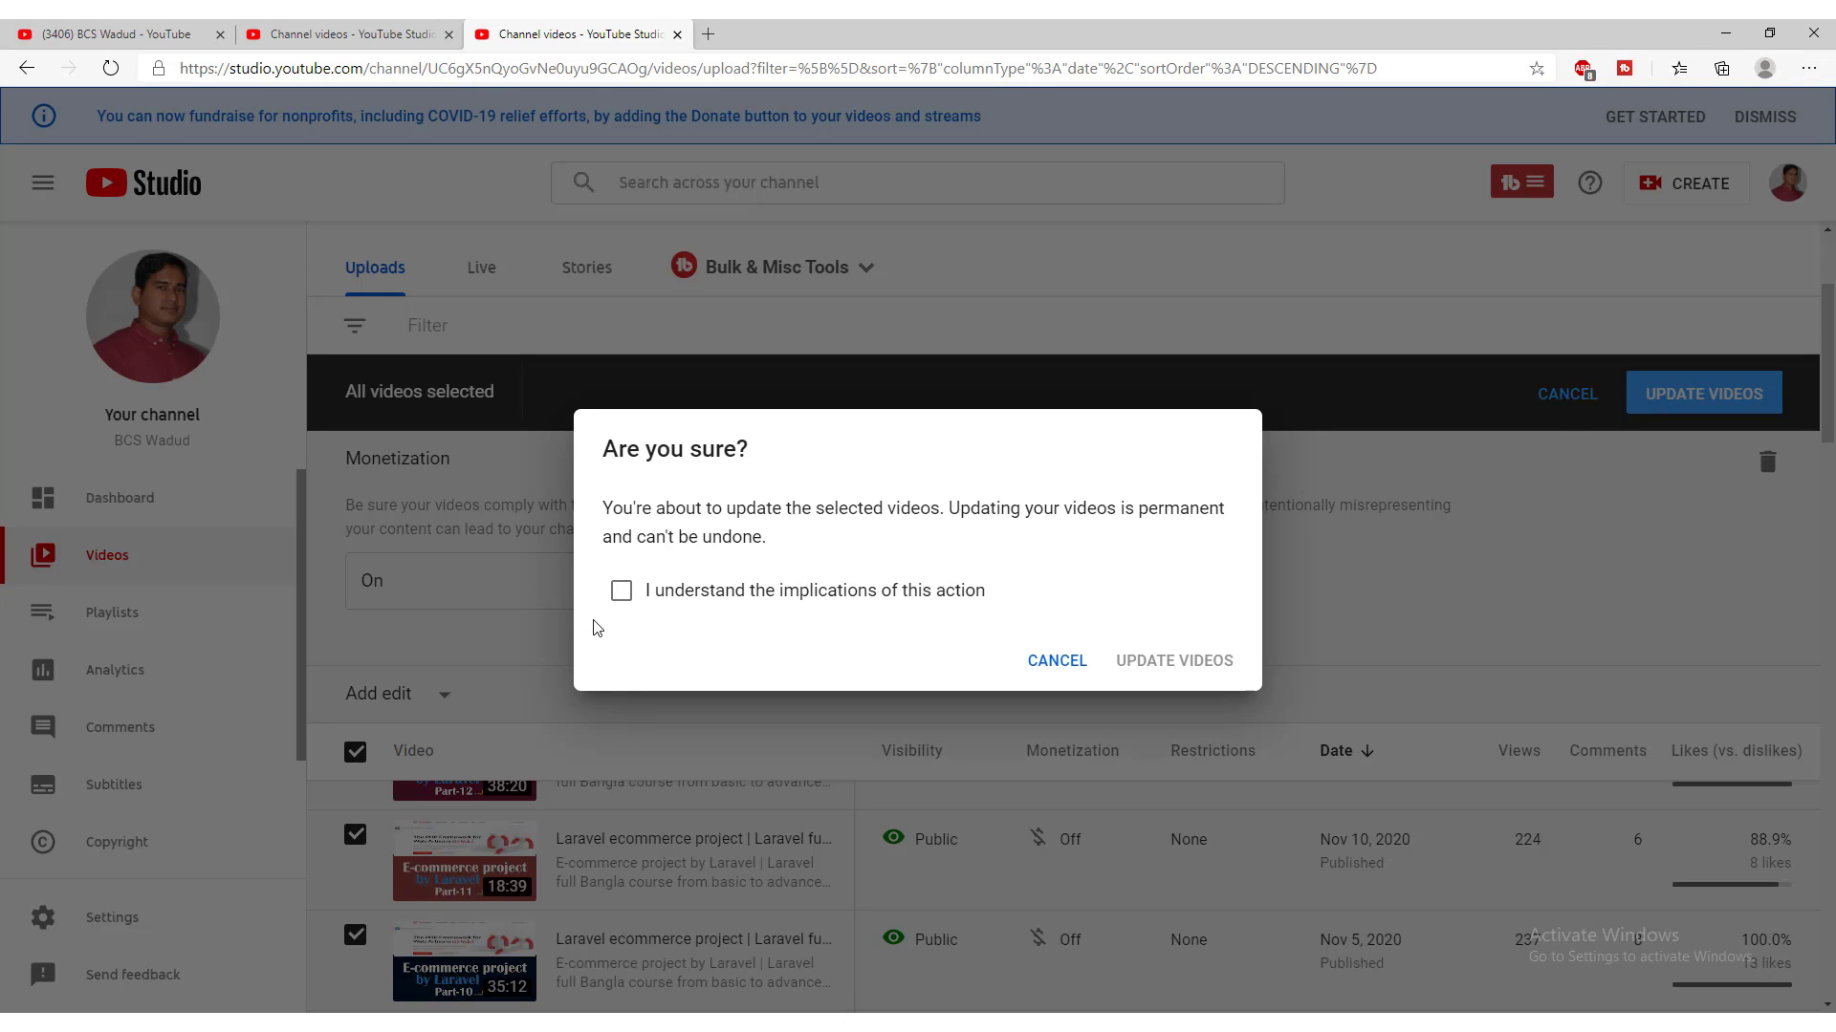
left_click(623, 589)
left_click(340, 34)
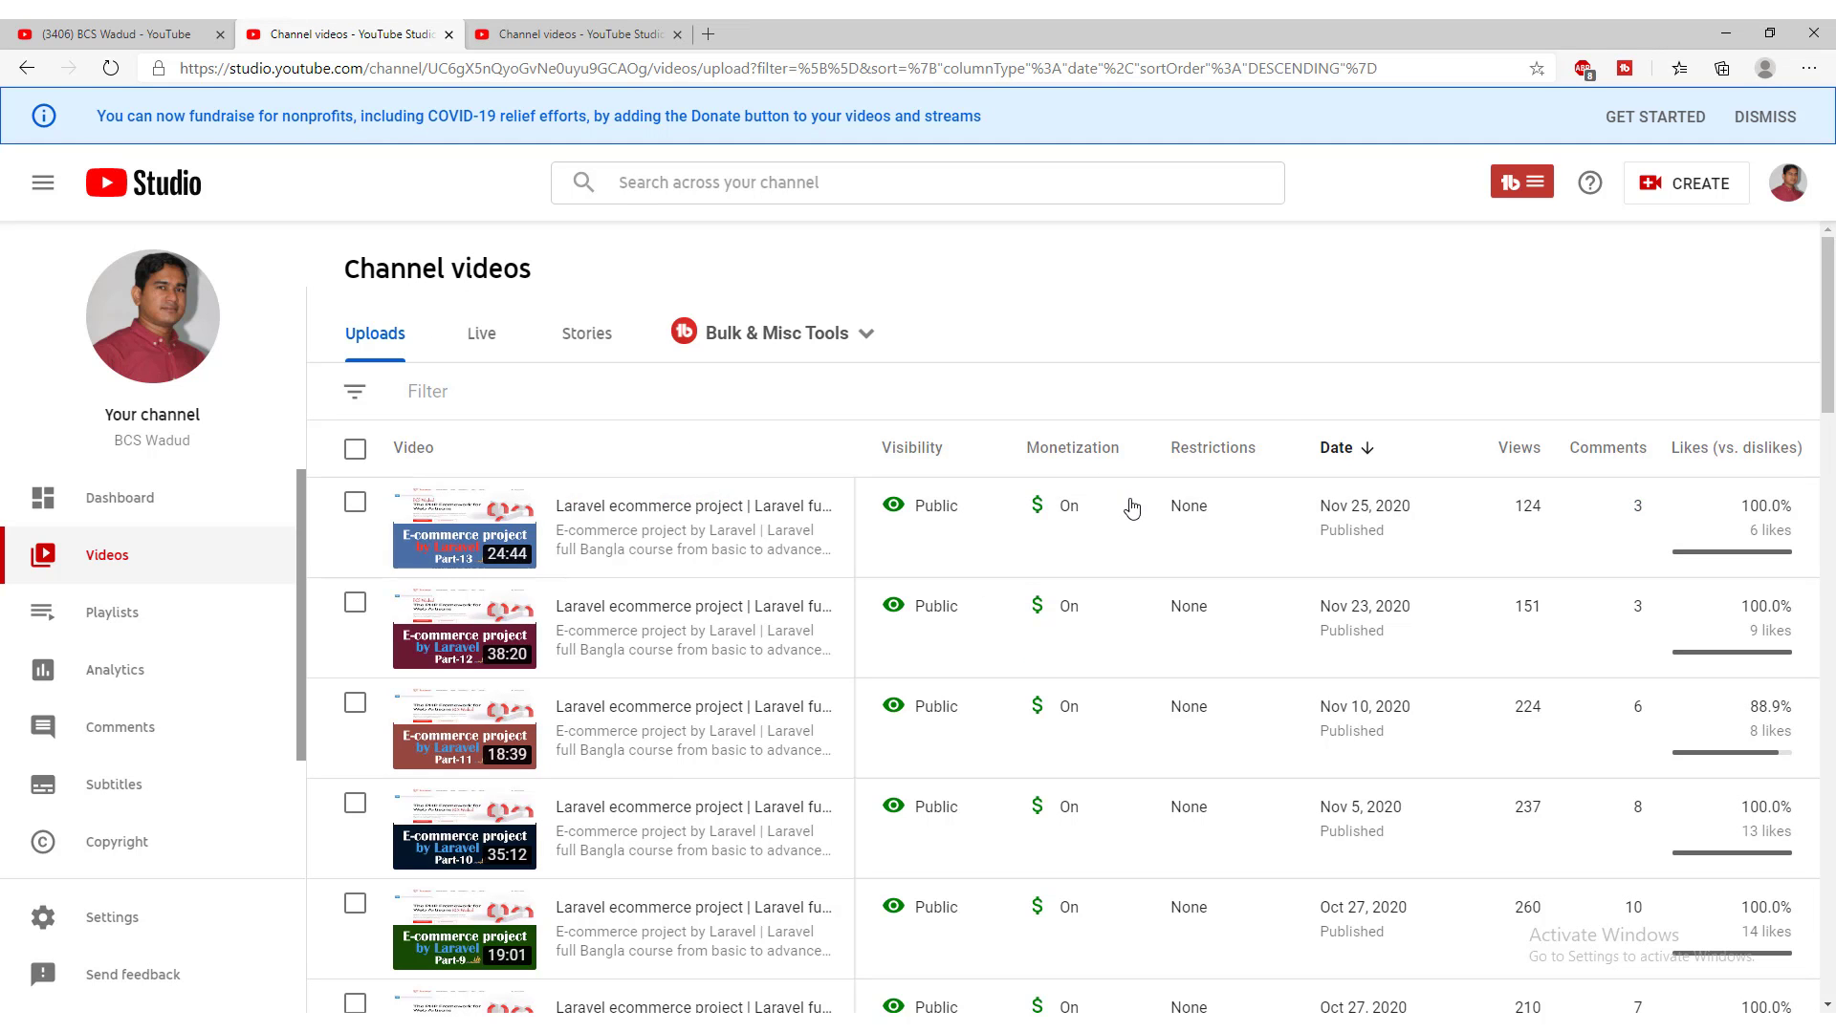